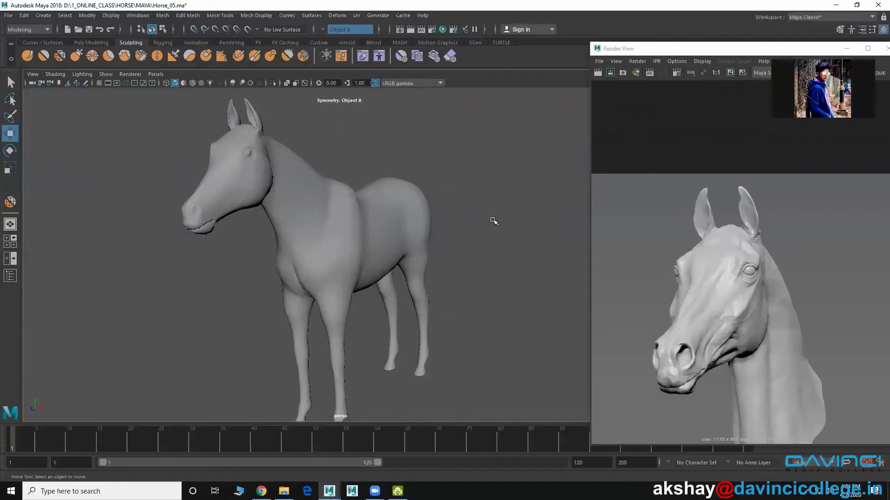
- Inspect the horse's head and neck from several angles against the head reference, then select the mesh
mouse_move(451, 242)
alt+mouse_down()
mouse_move(391, 249)
mouse_move(349, 268)
alt+mouse_up()
scroll(372, 242, up, 5)
click(279, 234)
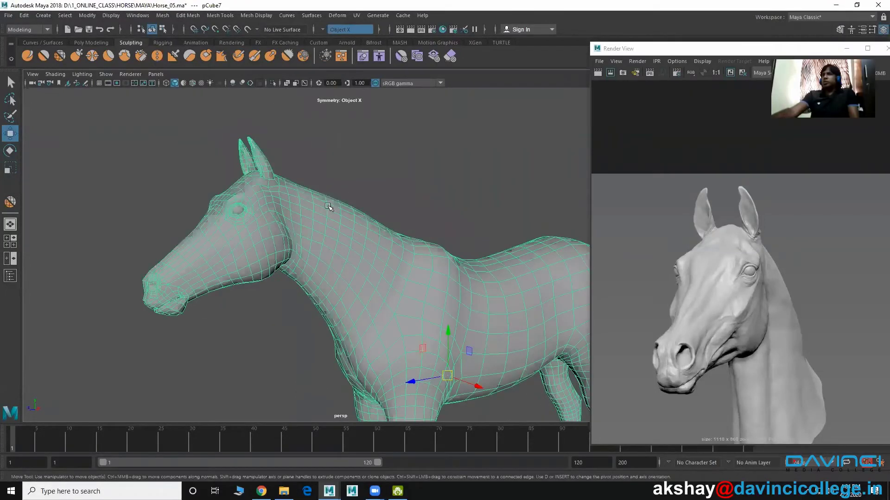
click(347, 190)
alt+drag(347, 189, 338, 276)
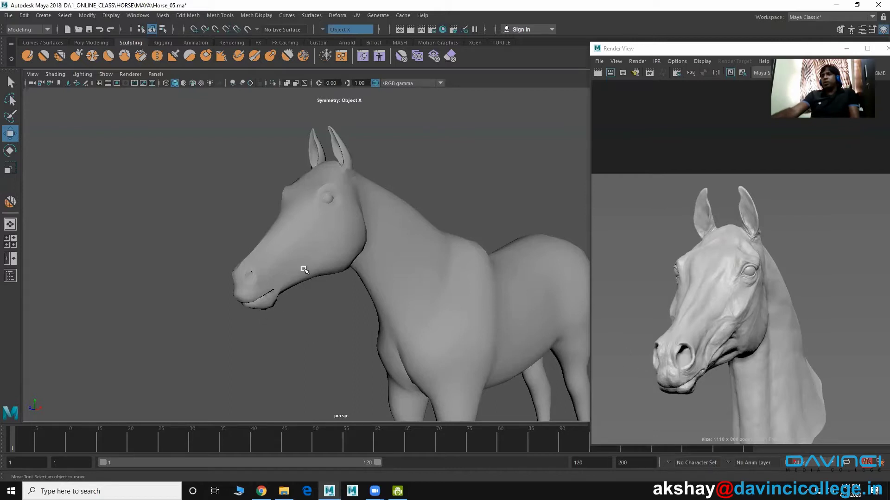
alt+right_drag(304, 269, 358, 292)
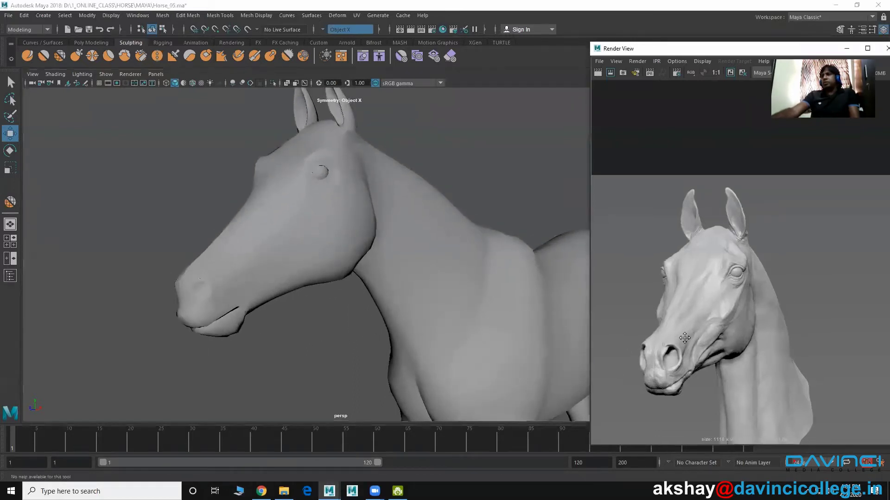
alt+middle_drag(685, 337, 682, 297)
alt+middle_drag(280, 320, 396, 327)
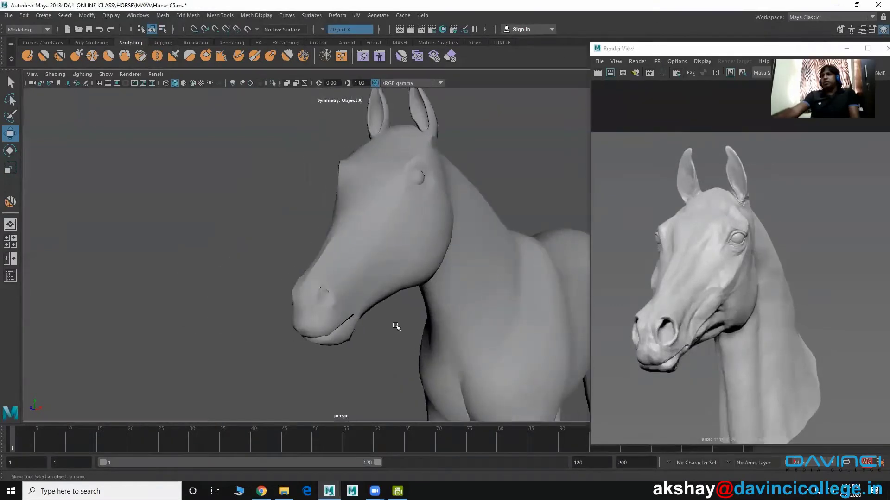
alt+drag(396, 326, 395, 330)
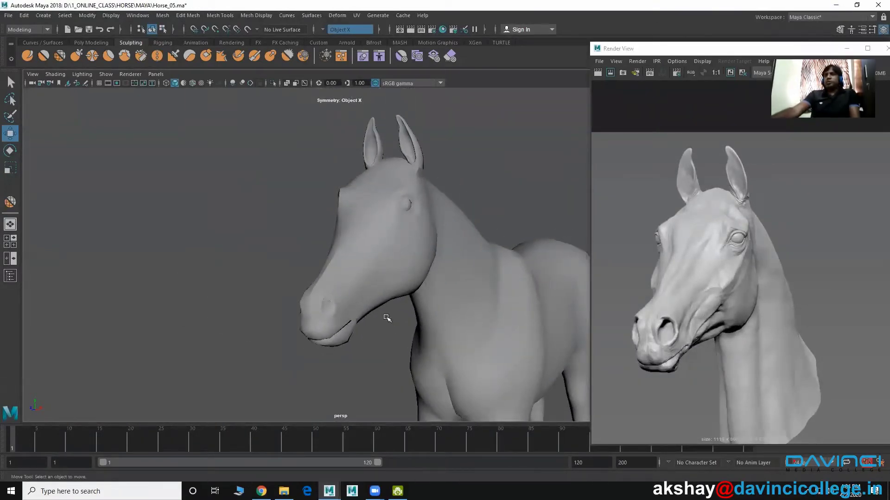
scroll(401, 313, down, 5)
mouse_move(401, 313)
alt+mouse_down()
mouse_move(286, 283)
mouse_move(293, 260)
mouse_move(393, 278)
mouse_move(297, 278)
alt+mouse_up()
click(297, 256)
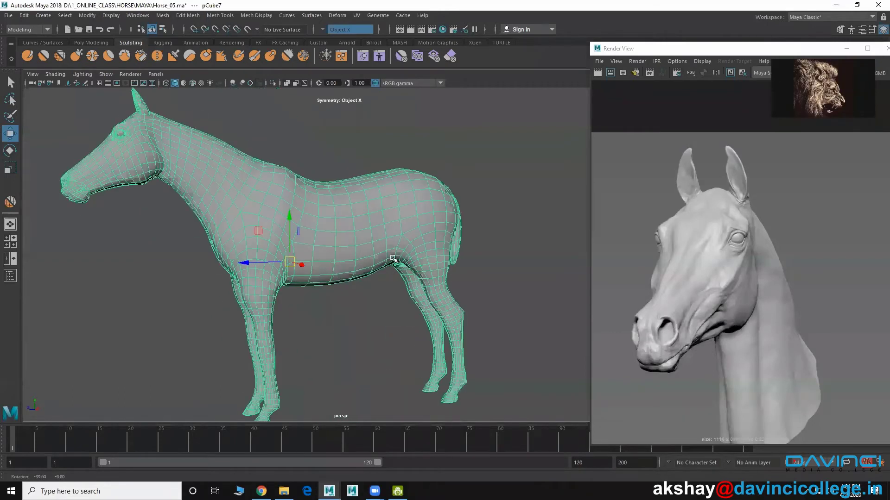
- Load the full-body sculpted horse image 21.jpg from the Sculpting_Ref folder into Render View
click(599, 64)
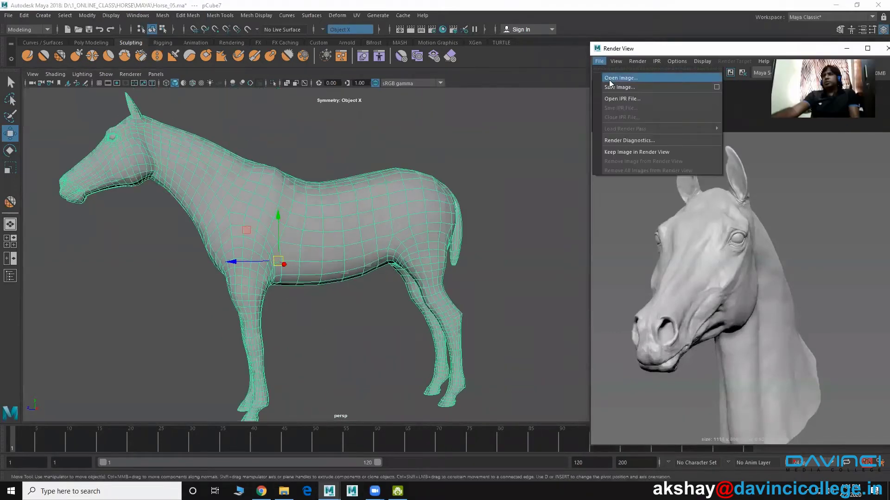
click(609, 79)
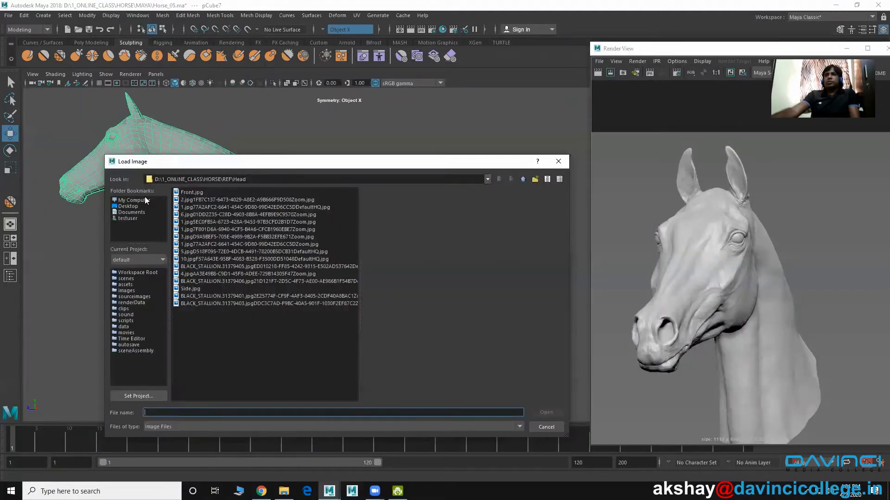
click(521, 179)
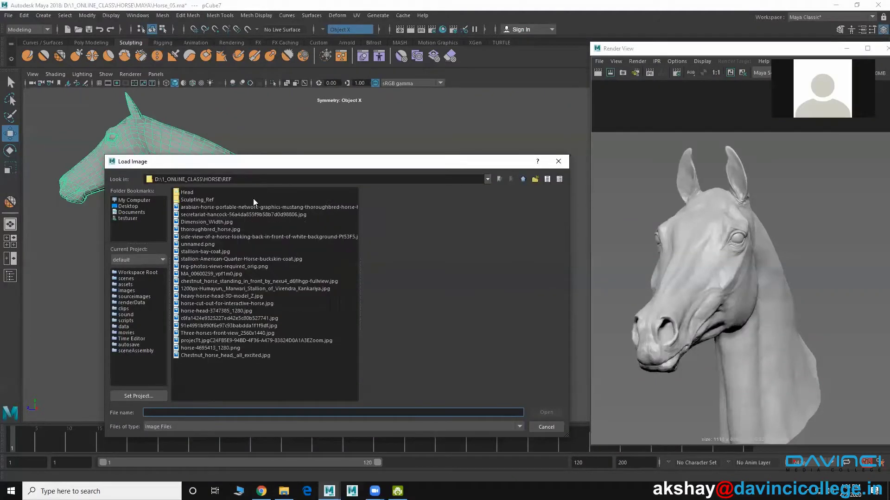
double_click(198, 201)
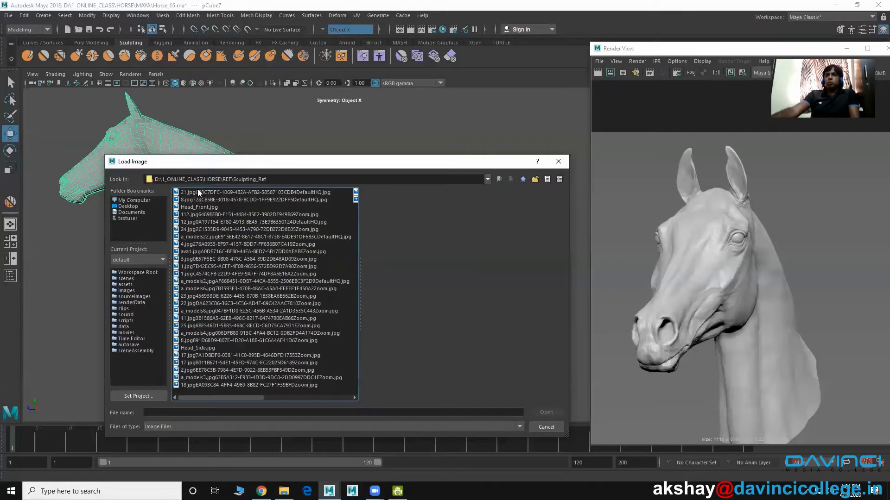
click(198, 192)
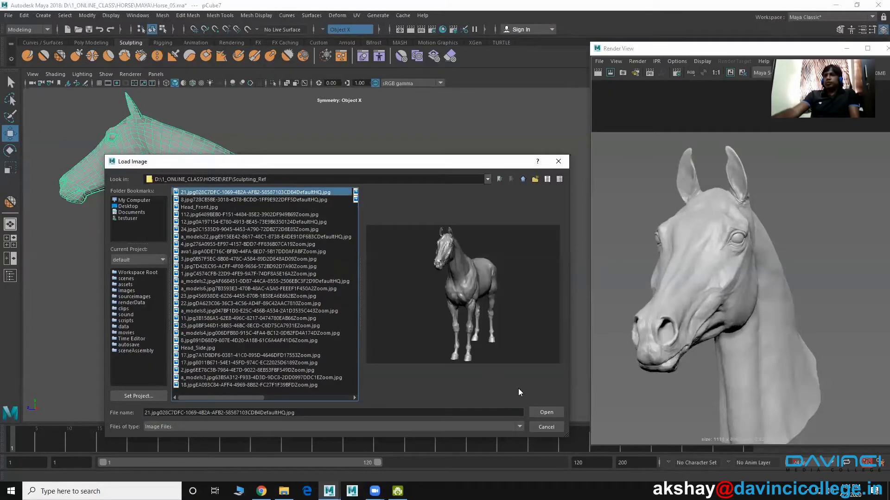
click(539, 412)
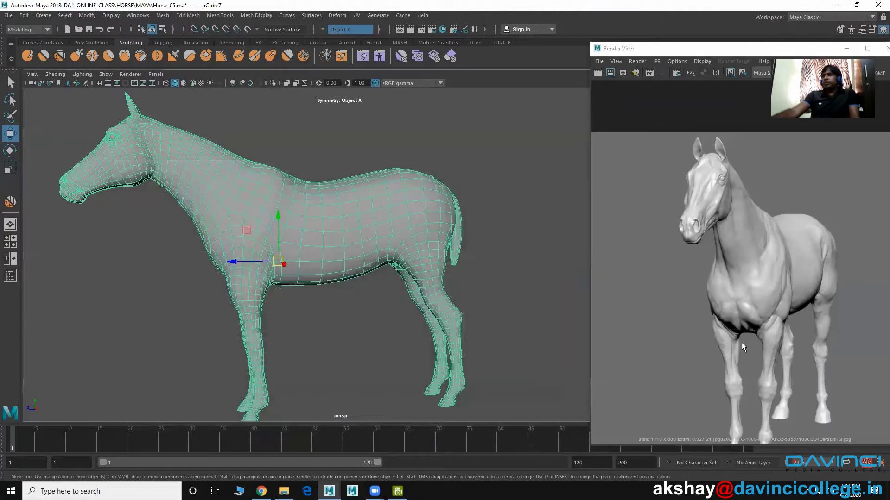
scroll(741, 342, up, 3)
scroll(704, 323, up, 2)
mouse_move(497, 348)
alt+mouse_down()
mouse_move(395, 344)
mouse_move(423, 352)
mouse_move(420, 332)
alt+mouse_up()
scroll(421, 332, up, 1)
scroll(410, 344, up, 1)
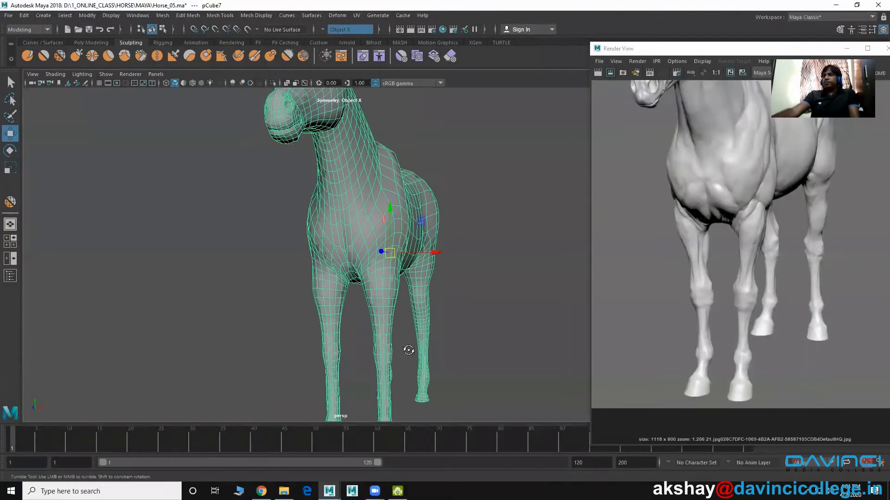
scroll(407, 351, up, 1)
scroll(426, 355, up, 1)
scroll(413, 342, up, 1)
scroll(407, 308, up, 1)
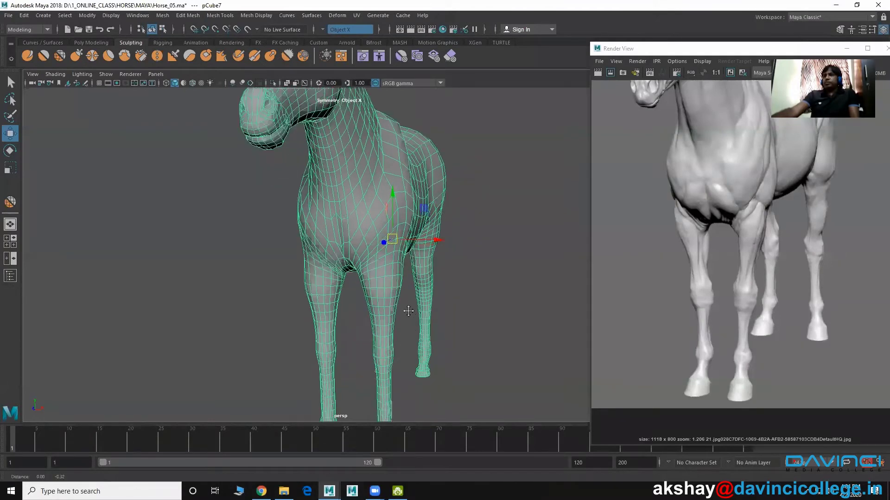
scroll(403, 306, up, 1)
click(472, 301)
alt+middle_drag(375, 328, 383, 315)
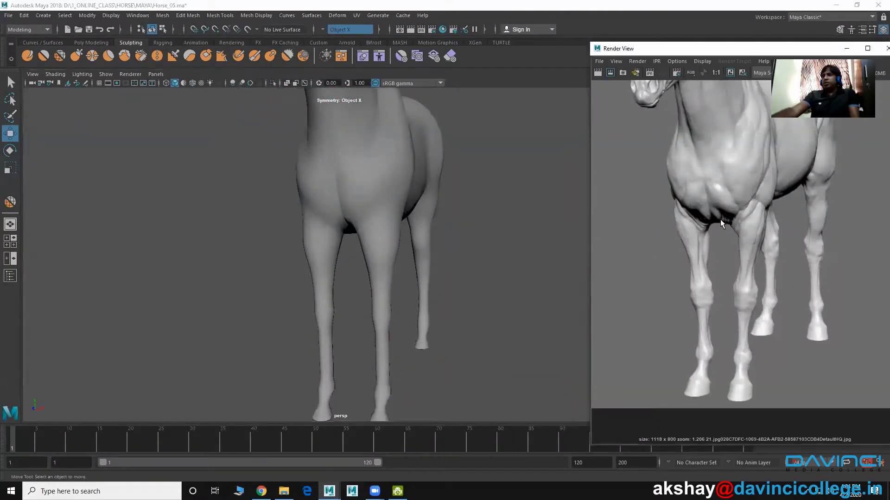
scroll(720, 219, up, 2)
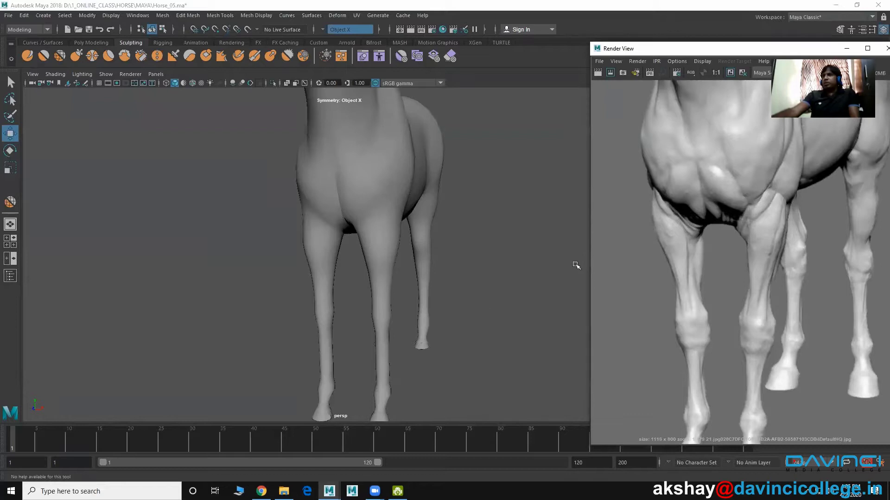
alt+drag(454, 290, 459, 276)
mouse_move(391, 260)
alt+mouse_down()
mouse_move(427, 287)
mouse_move(461, 277)
alt+mouse_up()
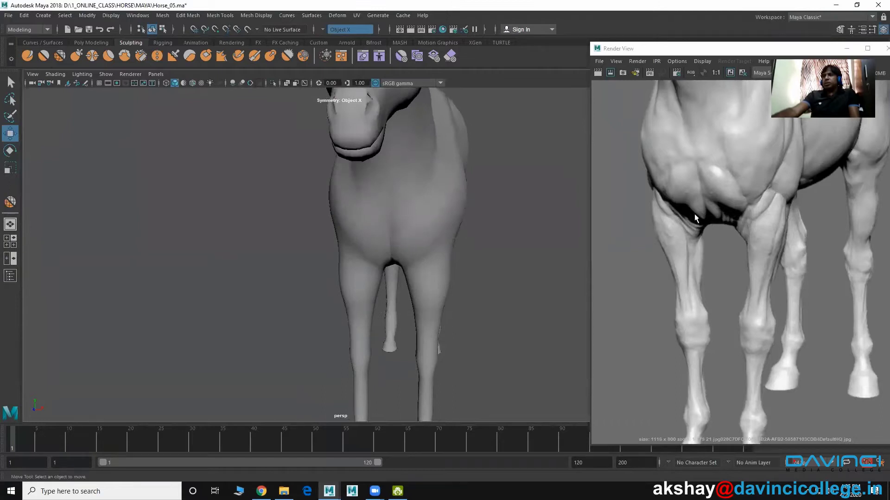
mouse_move(436, 270)
alt+mouse_down()
mouse_move(399, 284)
mouse_move(417, 292)
alt+mouse_up()
scroll(399, 284, down, 3)
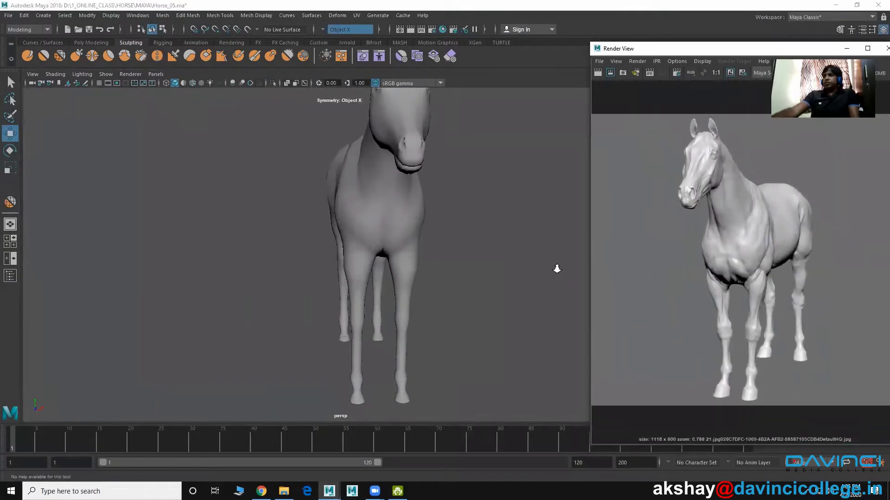
mouse_move(513, 304)
alt+mouse_down()
mouse_move(384, 287)
mouse_move(343, 264)
mouse_move(333, 248)
mouse_move(351, 252)
mouse_move(343, 245)
alt+mouse_up()
click(319, 243)
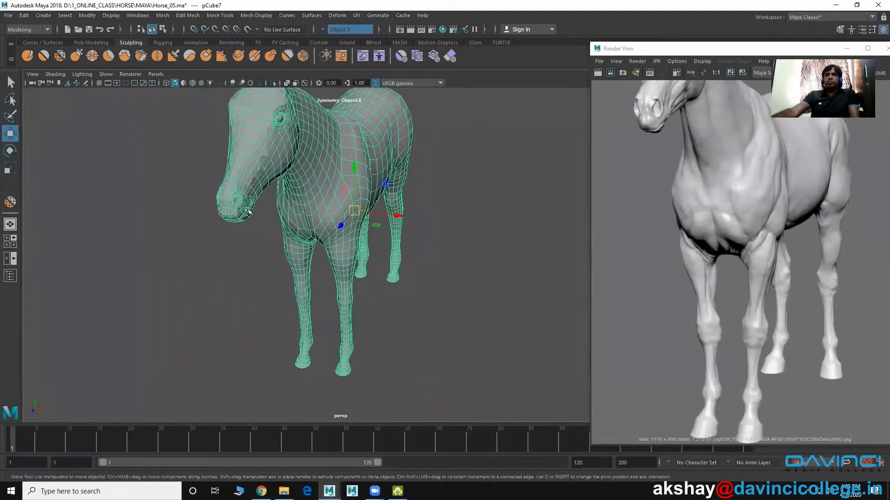
- Enter vertex mode and lasso the front-leg vertices from a front-left view
right_drag(299, 190, 259, 199)
click(363, 268)
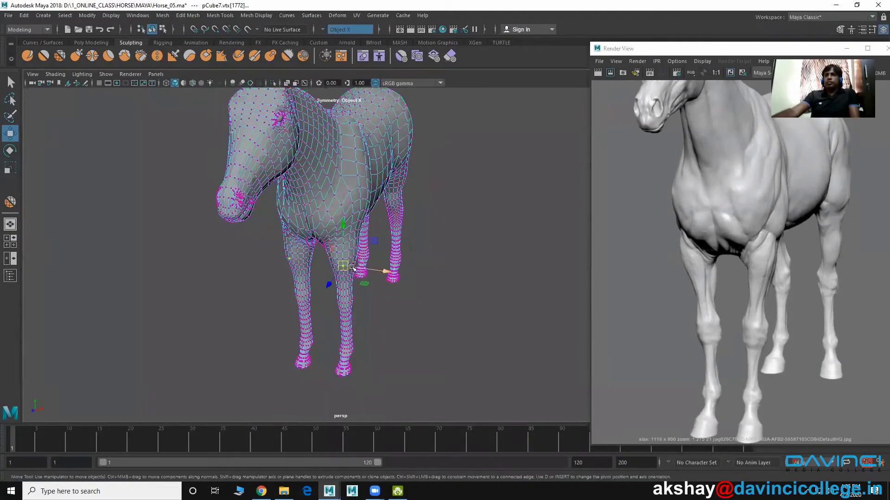
alt+drag(362, 267, 334, 285)
click(13, 104)
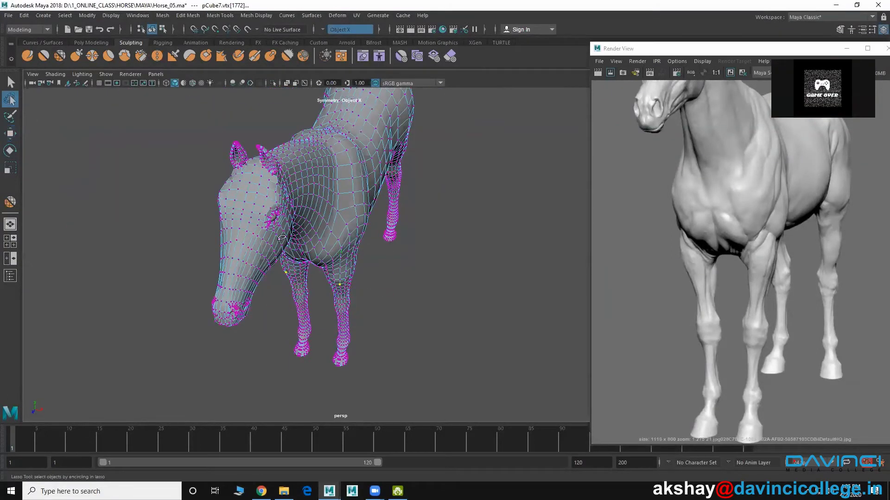
mouse_move(306, 260)
alt+mouse_down()
mouse_move(294, 254)
mouse_move(311, 295)
mouse_move(300, 259)
mouse_move(380, 288)
alt+mouse_up()
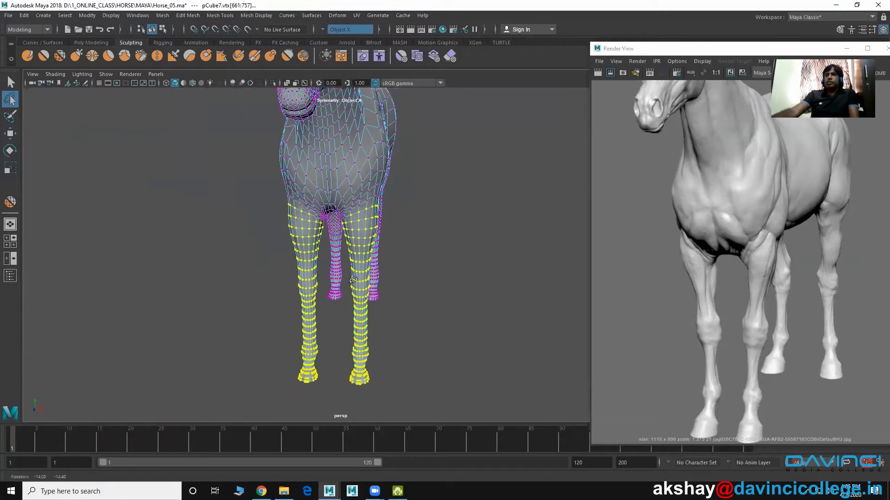
mouse_move(380, 301)
alt+right_down()
mouse_move(408, 329)
mouse_move(466, 327)
alt+right_up()
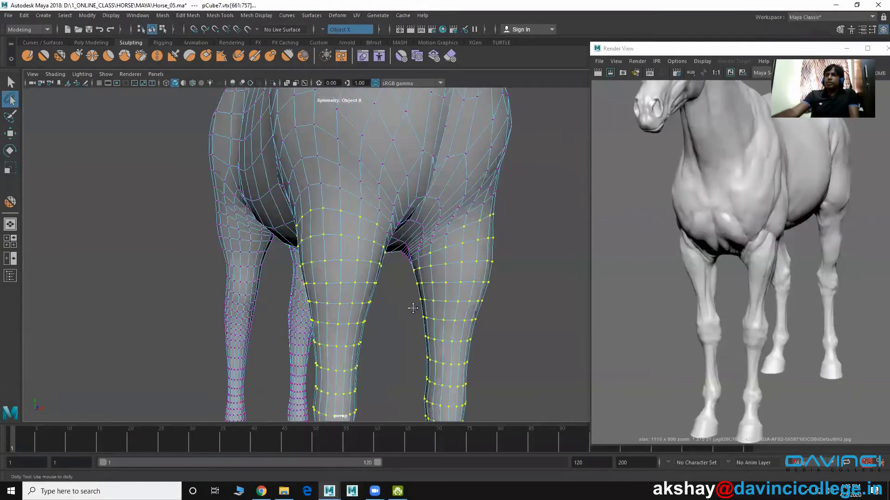
- Add more upper front-leg vertices from a side view and activate the Move tool
mouse_move(466, 326)
alt+mouse_down()
mouse_move(460, 246)
mouse_move(505, 244)
mouse_move(447, 278)
mouse_move(485, 274)
mouse_move(453, 282)
alt+mouse_up()
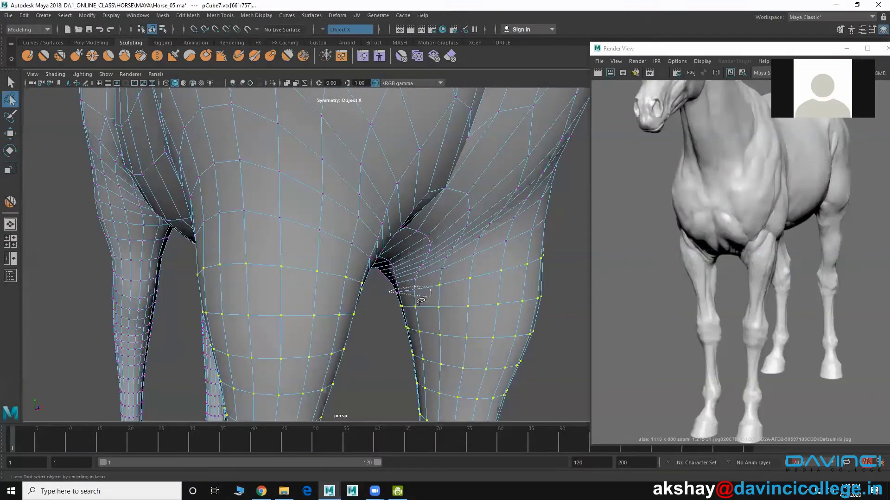
alt+drag(476, 334, 251, 306)
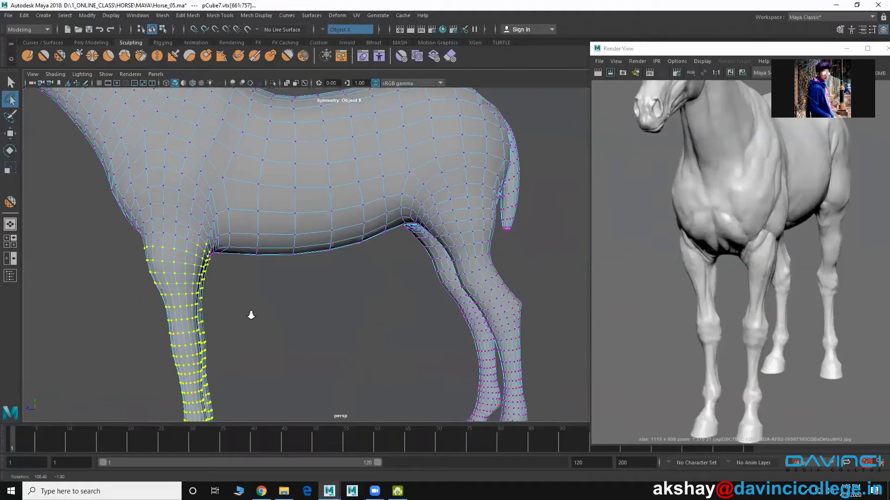
scroll(301, 313, up, 1)
scroll(288, 299, up, 1)
scroll(280, 298, up, 1)
scroll(264, 289, up, 1)
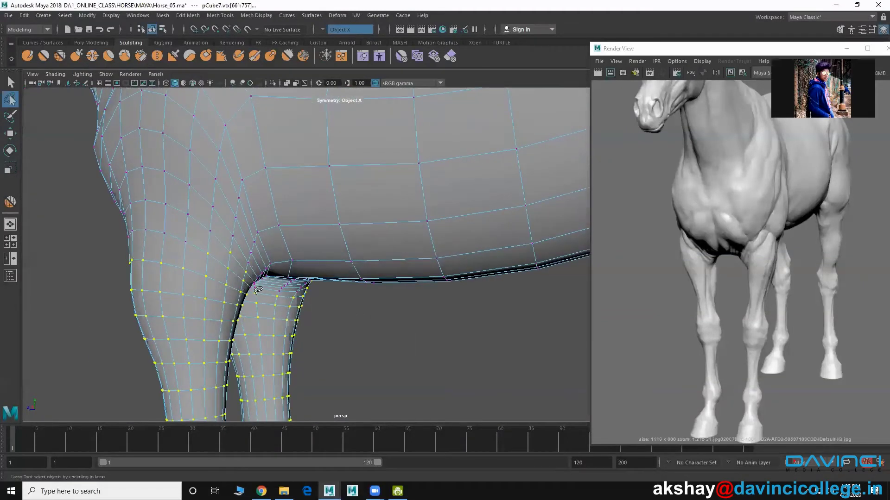
alt+drag(258, 290, 243, 275)
mouse_move(207, 247)
mouse_down()
mouse_move(275, 298)
mouse_move(256, 307)
mouse_up()
drag(202, 261, 206, 252)
mouse_move(305, 330)
alt+mouse_down()
mouse_move(281, 339)
mouse_move(388, 347)
mouse_move(272, 317)
mouse_move(272, 304)
mouse_move(33, 155)
alt+mouse_up()
click(10, 133)
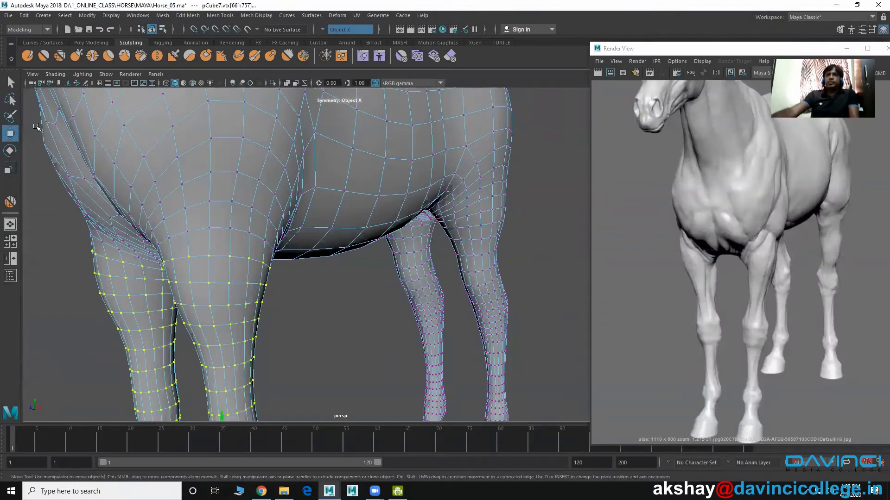
- Turn on soft selection with a slightly larger falloff radius for the leg vertices
mouse_move(341, 321)
alt+mouse_down()
mouse_move(243, 274)
mouse_move(287, 272)
mouse_move(338, 312)
mouse_move(328, 338)
mouse_move(275, 299)
alt+mouse_up()
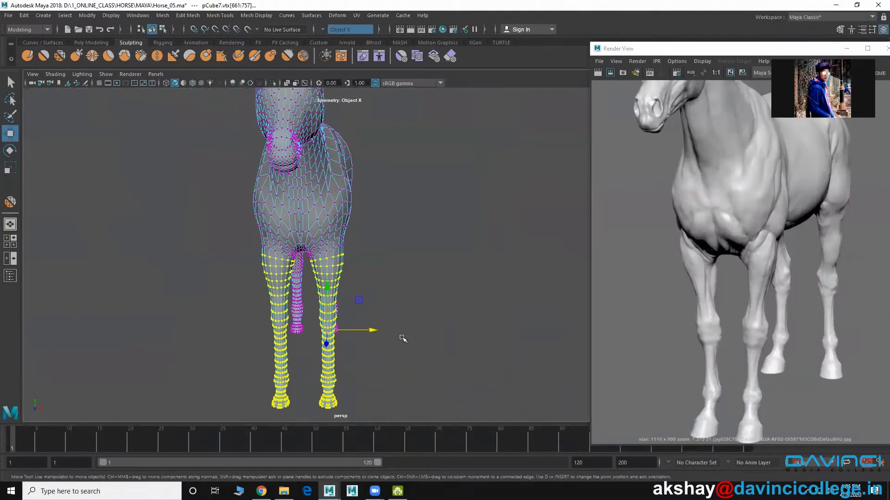
key(b)
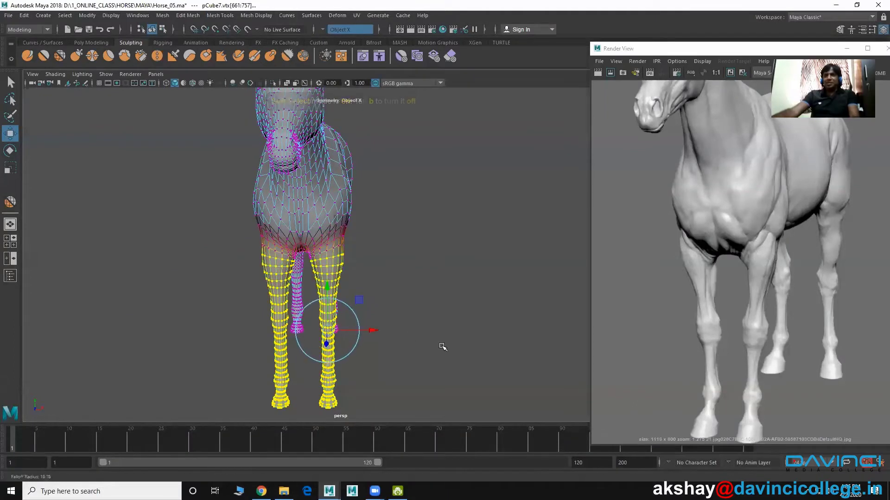
drag(442, 347, 444, 348)
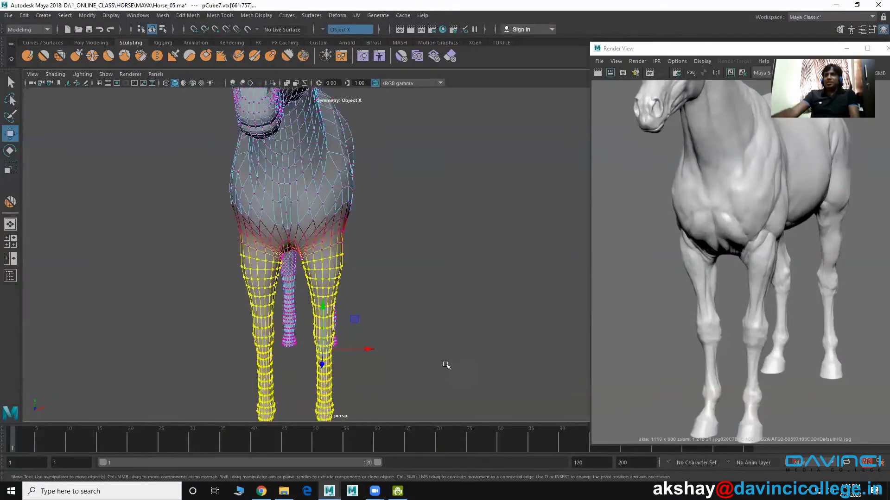
scroll(445, 347, up, 5)
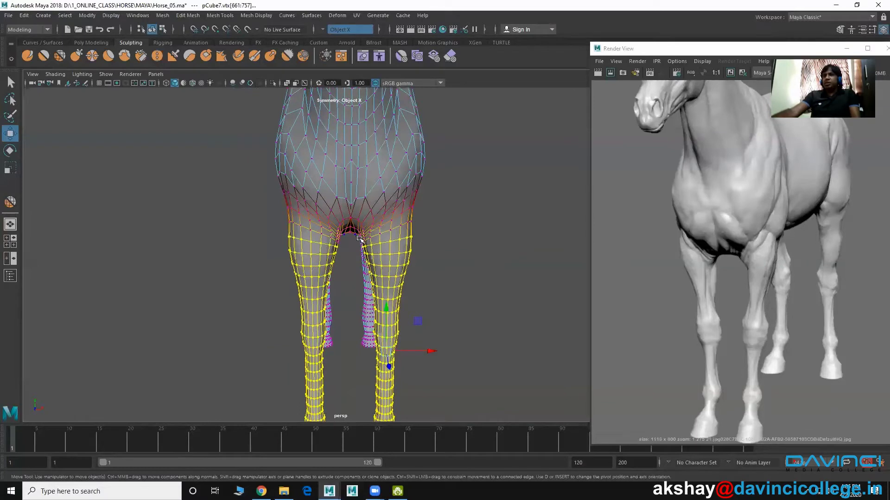
mouse_move(387, 256)
alt+mouse_down()
mouse_move(444, 318)
mouse_move(414, 313)
alt+mouse_up()
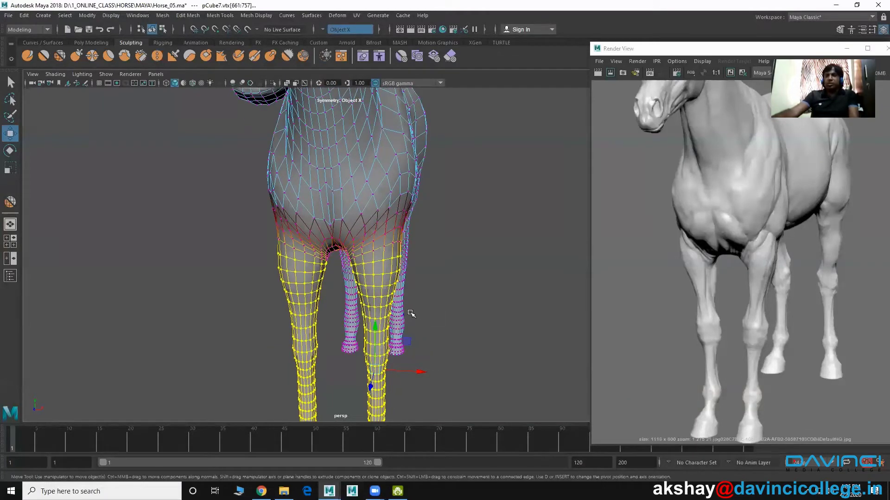
- Move the manipulator pivot up to where the front legs meet the chest, then review the legs
key(d)
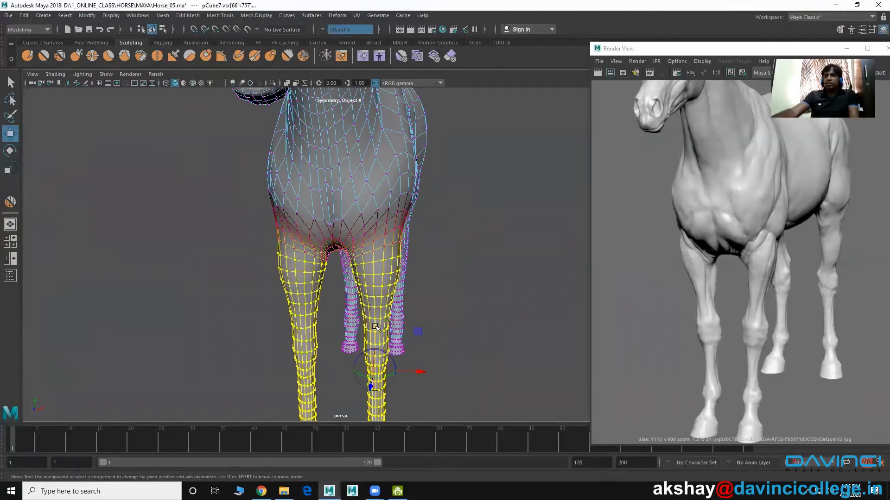
drag(378, 327, 370, 199)
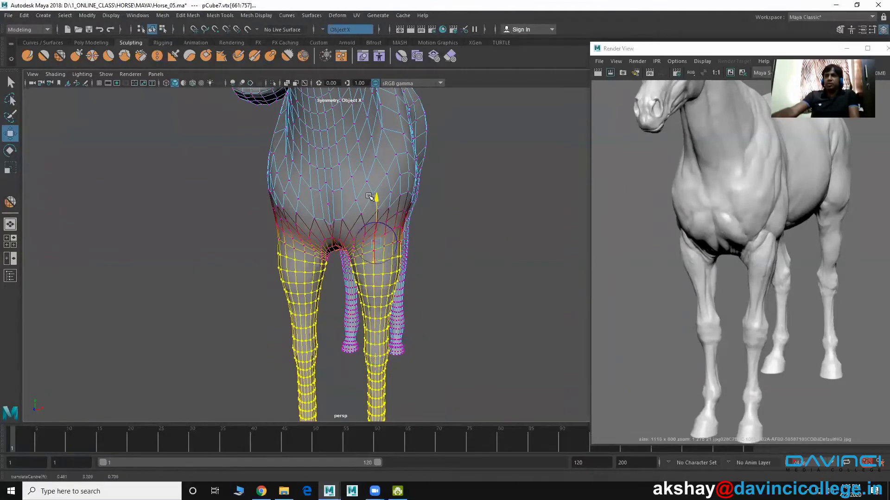
key(d)
alt+drag(404, 292, 428, 235)
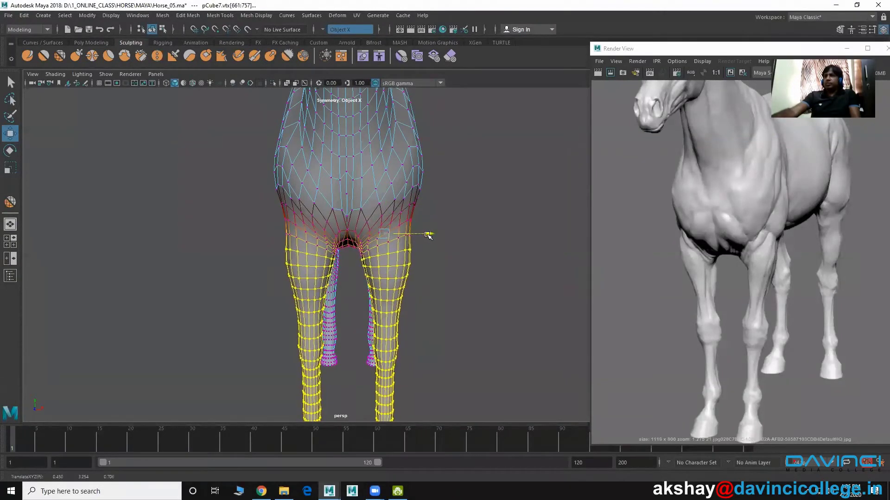
mouse_move(479, 318)
alt+mouse_down()
mouse_move(407, 314)
mouse_move(510, 354)
alt+mouse_up()
scroll(510, 353, up, 3)
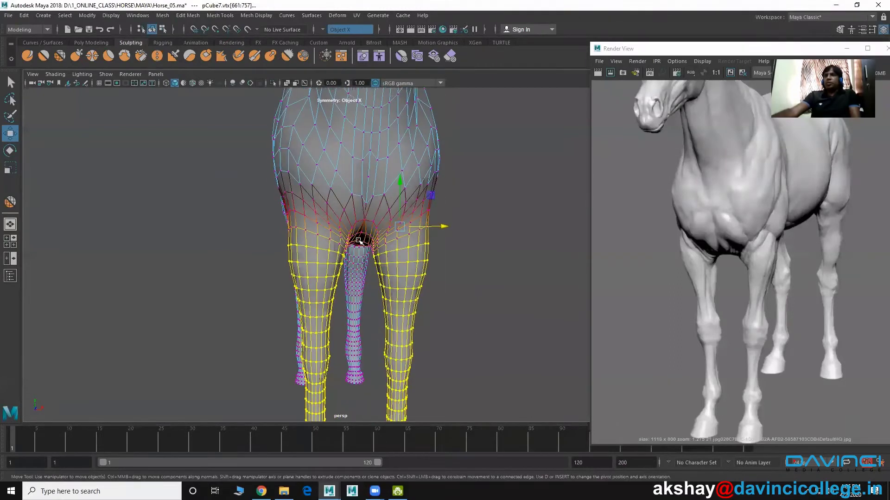
mouse_move(417, 310)
alt+mouse_down()
mouse_move(330, 352)
mouse_move(359, 327)
mouse_move(449, 341)
mouse_move(439, 344)
alt+mouse_up()
scroll(415, 313, down, 2)
scroll(404, 329, down, 3)
scroll(395, 318, up, 2)
scroll(431, 338, up, 1)
scroll(428, 337, up, 1)
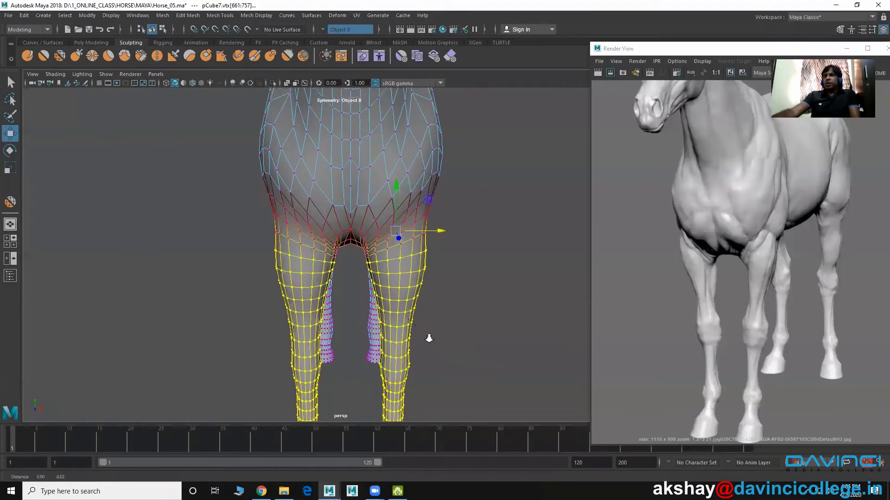
scroll(424, 333, up, 2)
scroll(417, 329, up, 1)
scroll(431, 336, up, 1)
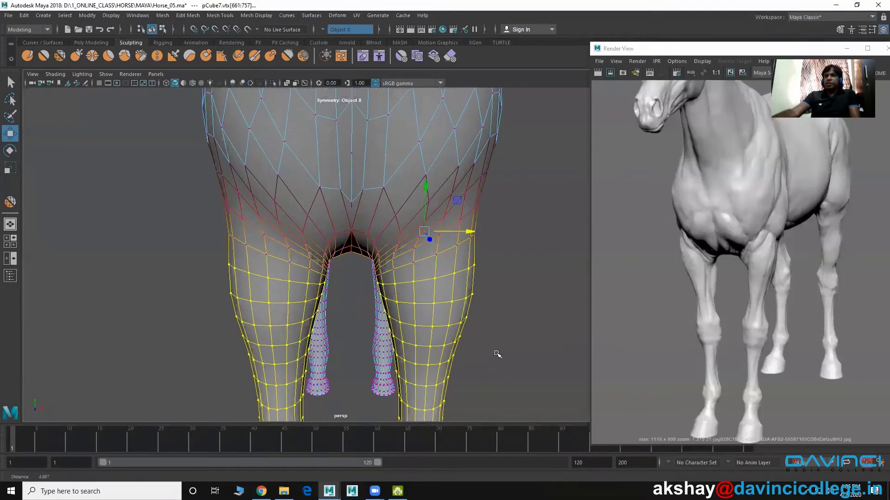
scroll(377, 262, up, 1)
- Select the vertex between the front legs and turn off soft selection
click(375, 256)
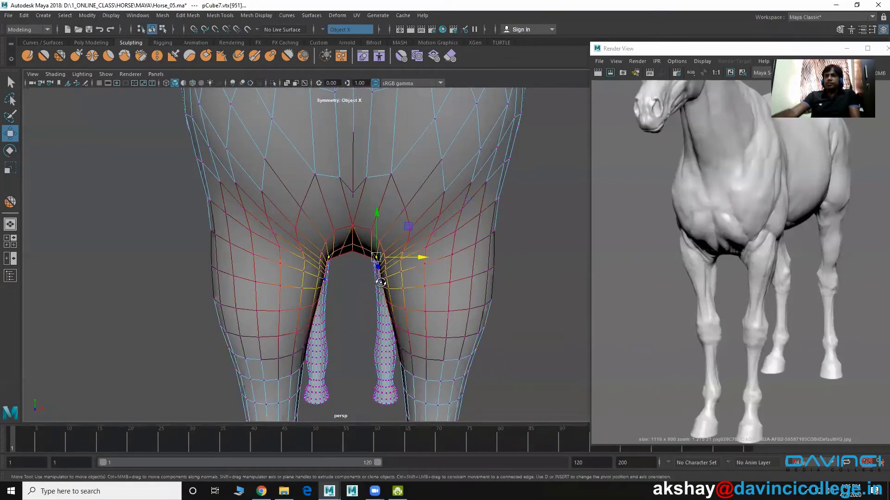
alt+drag(381, 283, 384, 283)
key(b)
scroll(402, 298, up, 1)
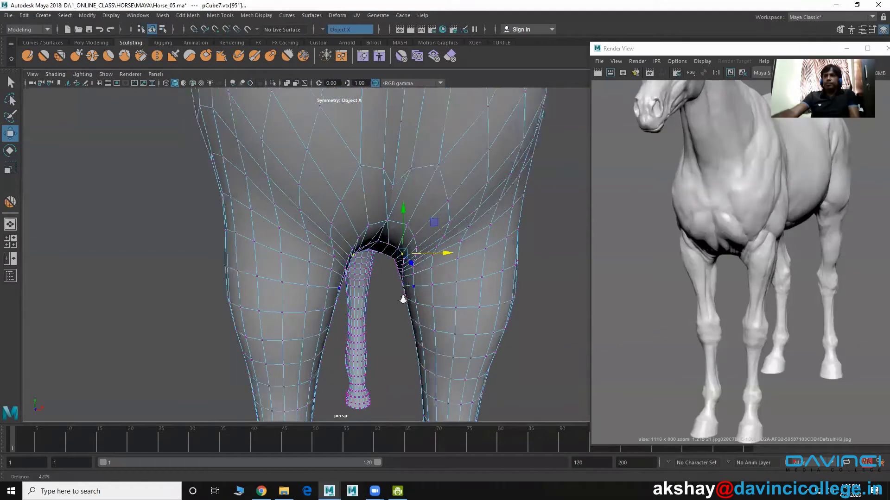
scroll(405, 298, up, 1)
scroll(404, 303, up, 1)
scroll(399, 310, up, 1)
scroll(445, 318, up, 1)
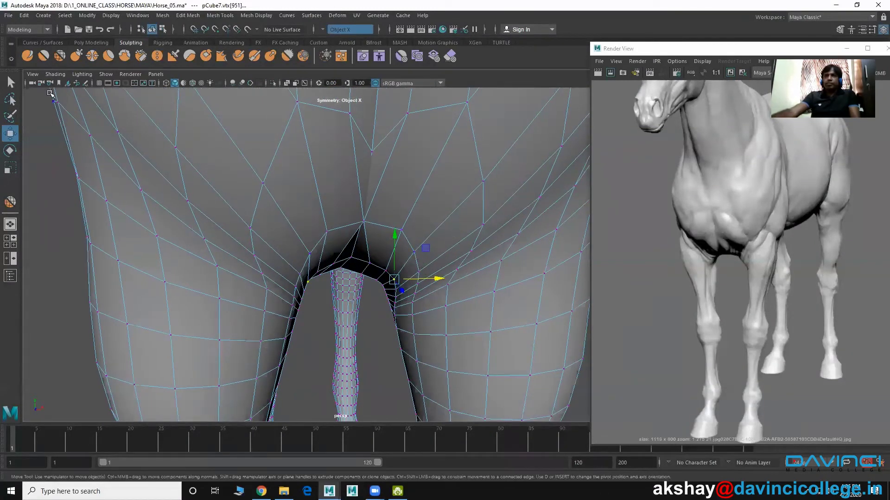
click(11, 84)
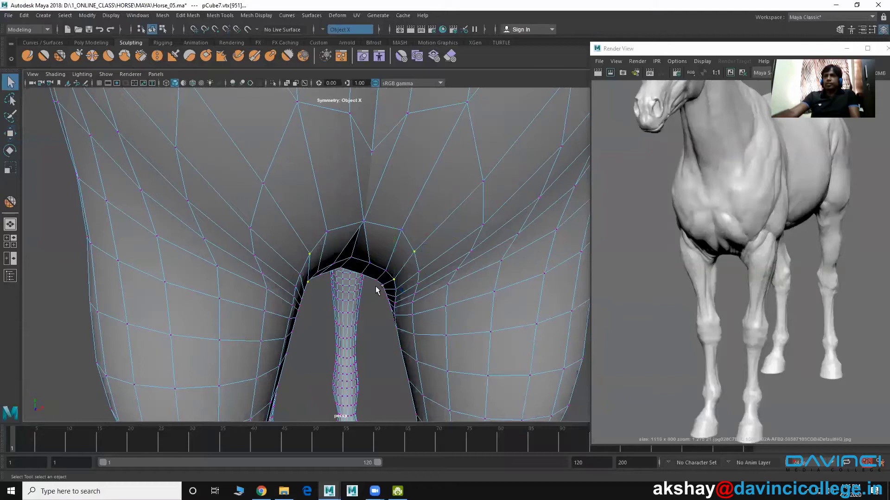
- Raise the inner leg-junction vertex and its mirrored twin with the Move tool
scroll(415, 318, down, 2)
mouse_move(359, 308)
alt+mouse_down()
mouse_move(393, 307)
mouse_move(377, 312)
mouse_move(382, 323)
mouse_move(369, 293)
alt+mouse_up()
key(w)
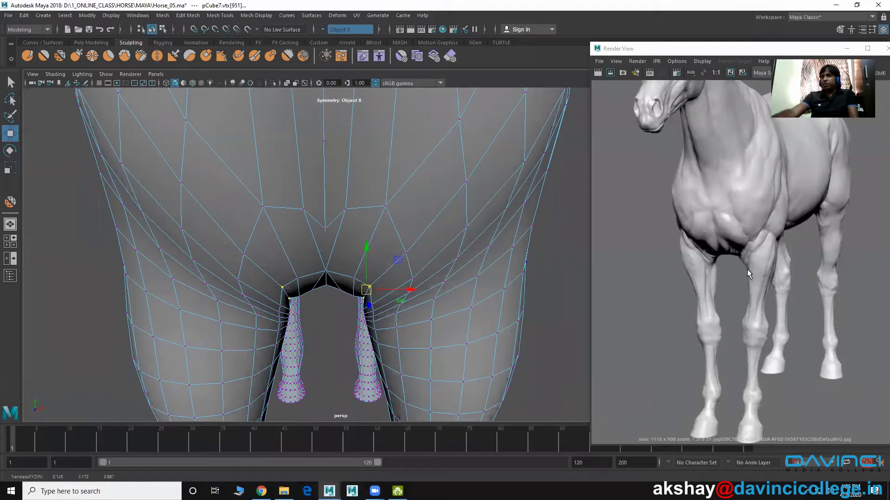
drag(369, 293, 365, 290)
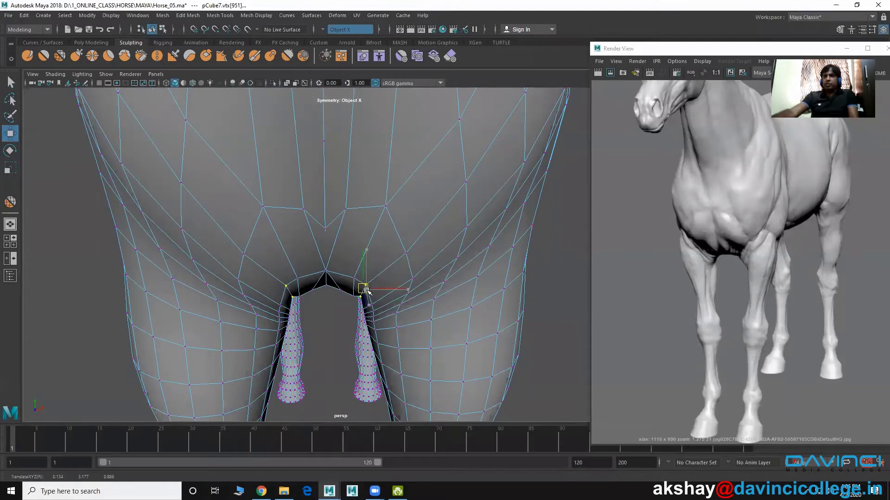
scroll(365, 290, up, 2)
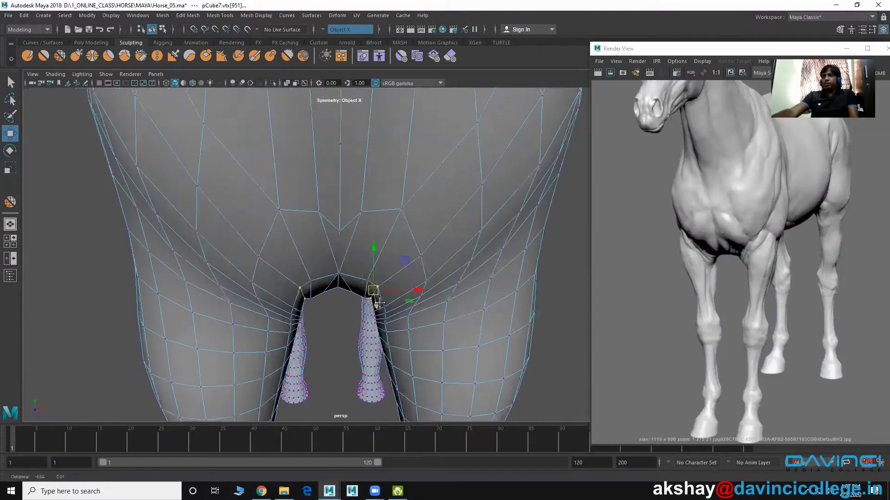
scroll(371, 293, up, 2)
mouse_move(378, 295)
alt+mouse_down()
mouse_move(304, 258)
mouse_move(333, 257)
mouse_move(326, 169)
alt+mouse_up()
- Push the chest vertex above the leg gap outward, mirrored by X symmetry
click(302, 254)
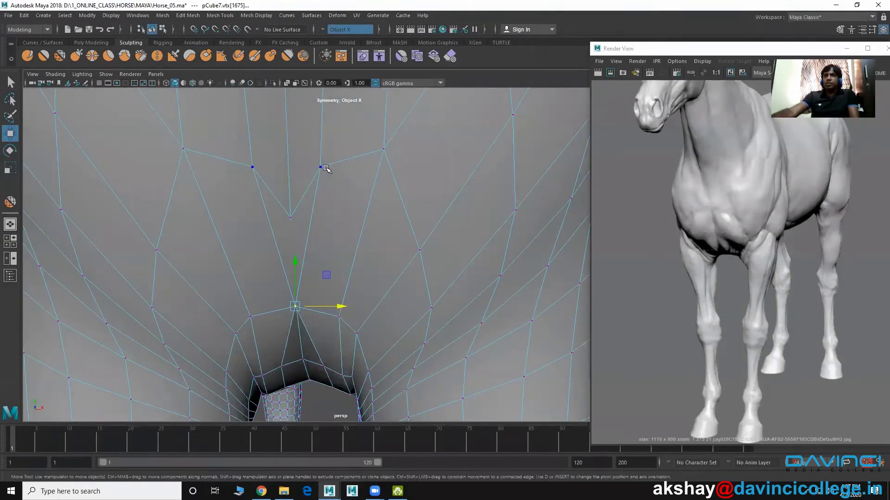
click(334, 170)
middle_drag(304, 251, 313, 250)
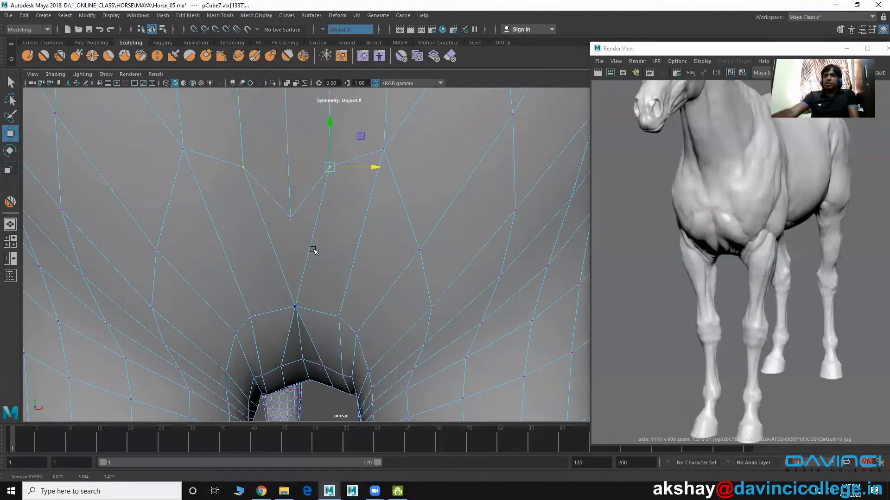
scroll(352, 301, down, 1)
scroll(348, 260, down, 1)
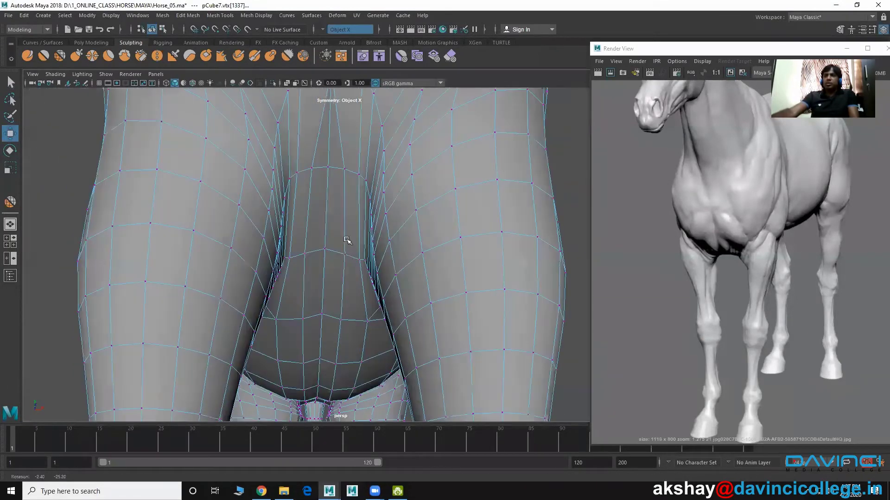
scroll(334, 241, down, 1)
scroll(326, 278, up, 1)
scroll(324, 292, up, 1)
scroll(318, 280, up, 1)
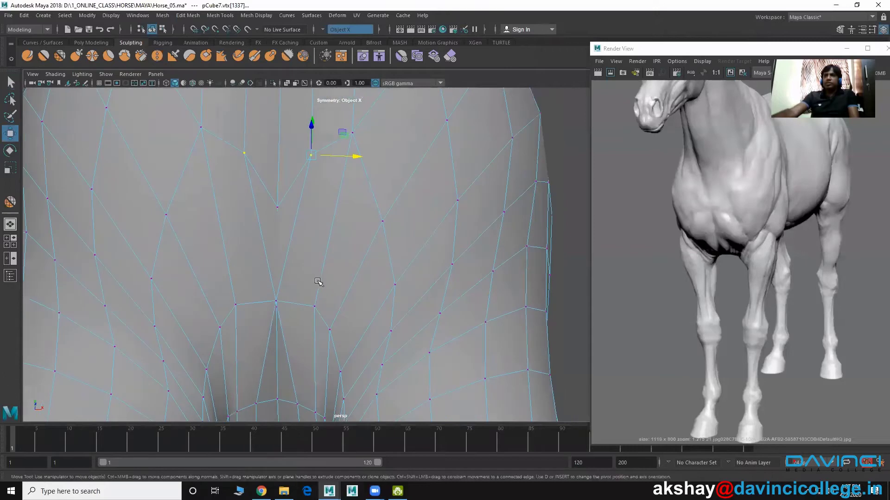
click(276, 301)
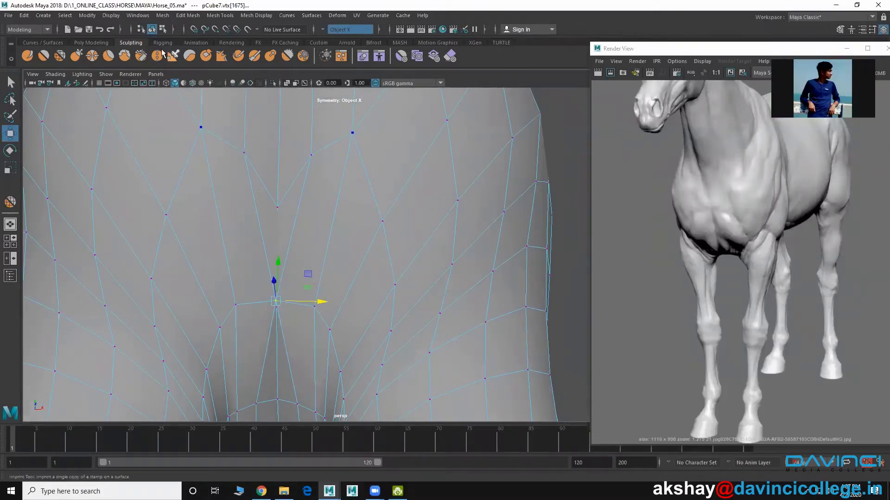
- Cut a new edge across the chest faces with Multi-Cut
click(224, 18)
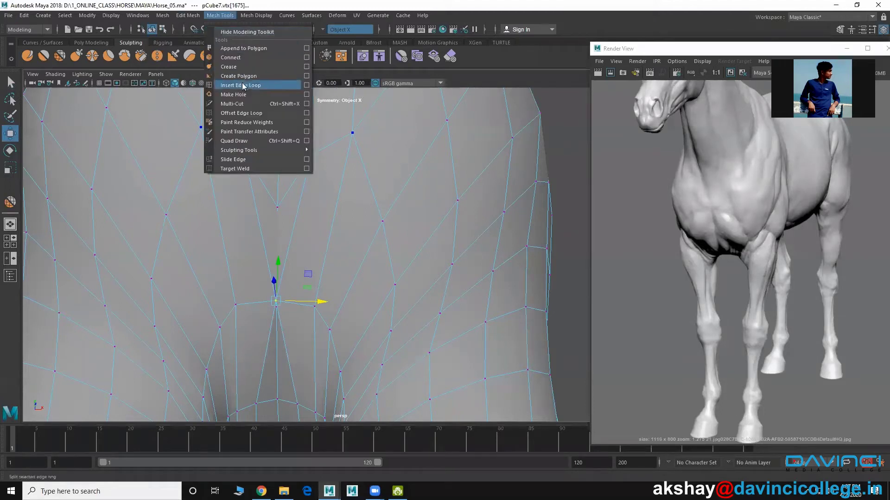
click(274, 103)
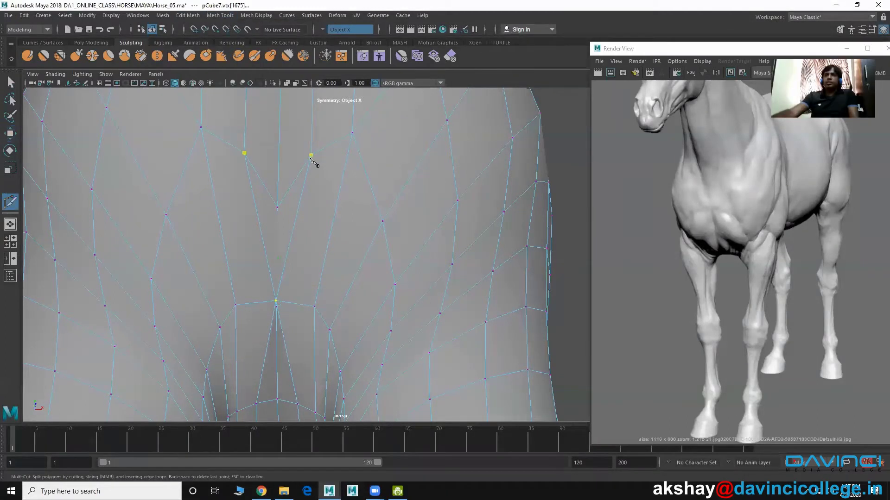
click(297, 403)
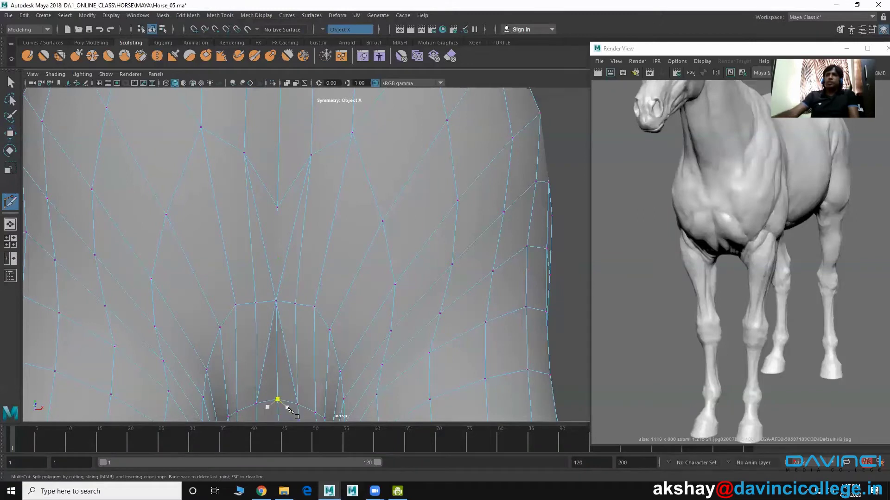
key(w)
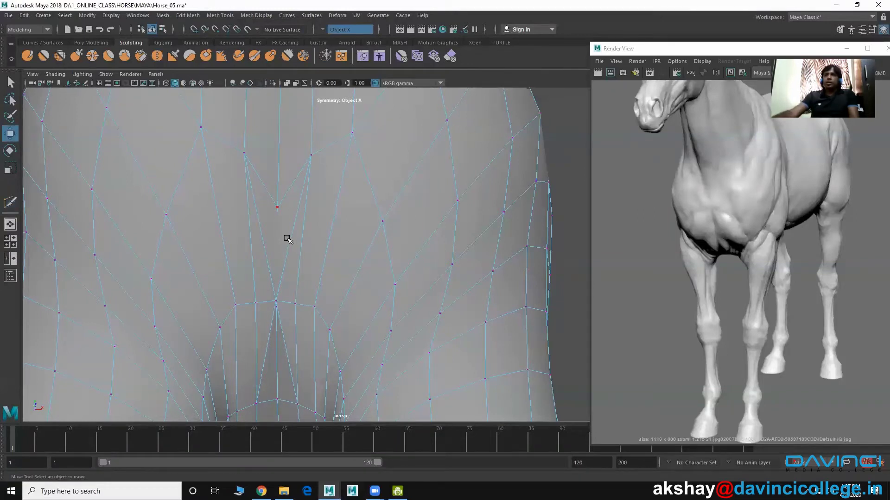
- Delete the V-shaped edge pair and the vertical chest edge between the front legs
right_drag(287, 238, 288, 209)
click(290, 239)
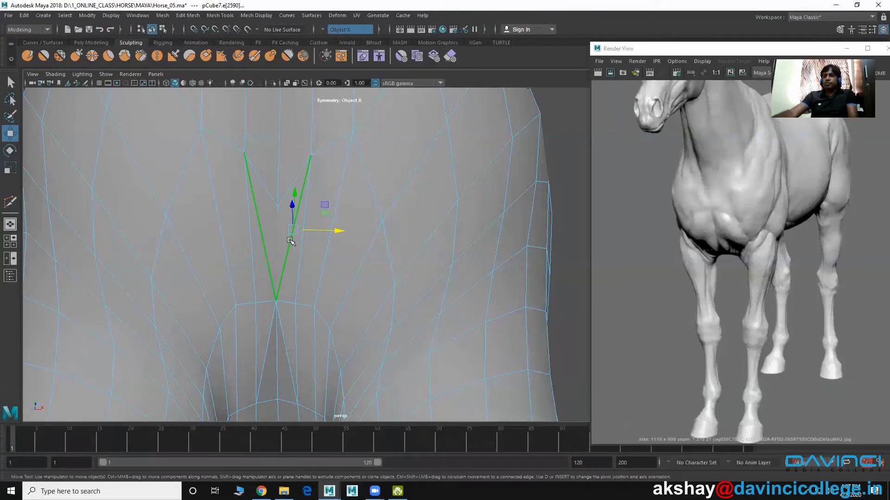
key(Delete)
click(284, 338)
key(Delete)
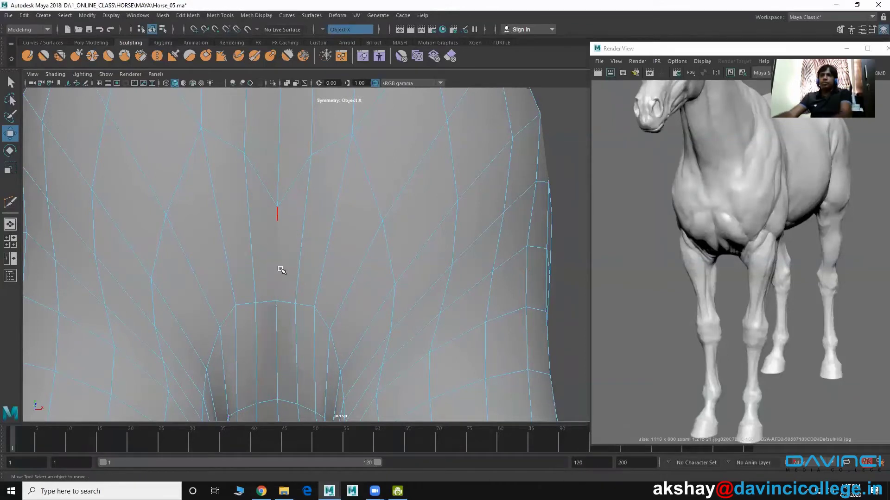
scroll(324, 287, down, 2)
key(Delete)
scroll(301, 260, up, 1)
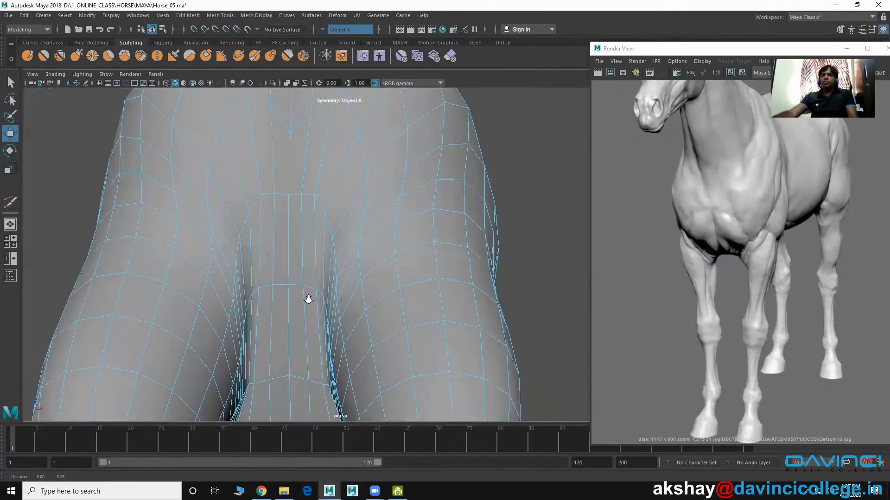
scroll(296, 241, up, 2)
right_drag(293, 199, 278, 178)
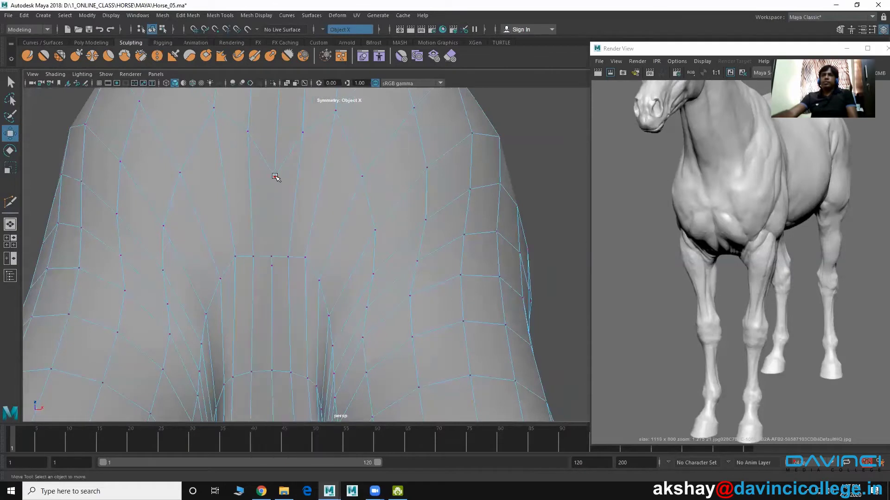
click(275, 177)
mouse_move(291, 210)
alt+mouse_down()
mouse_move(299, 154)
mouse_move(323, 285)
mouse_move(350, 305)
alt+mouse_up()
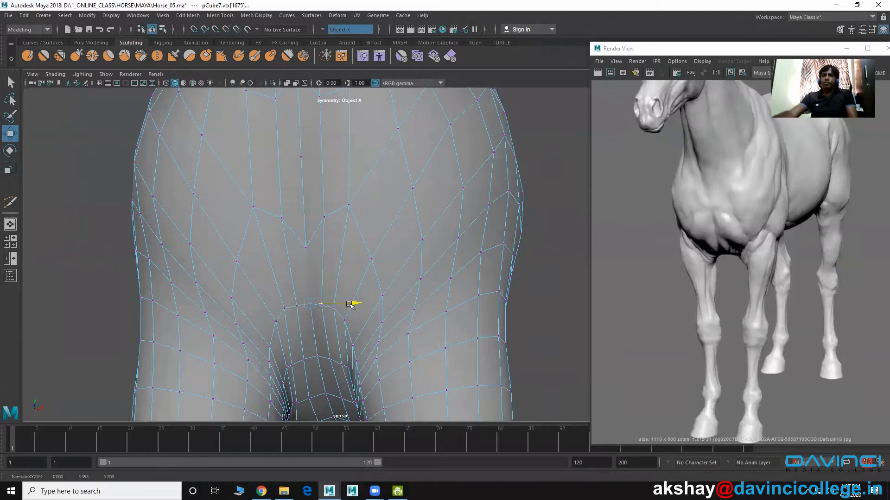
click(323, 313)
mouse_move(318, 302)
alt+middle_down()
mouse_move(317, 274)
mouse_move(317, 294)
alt+middle_up()
double_click(10, 134)
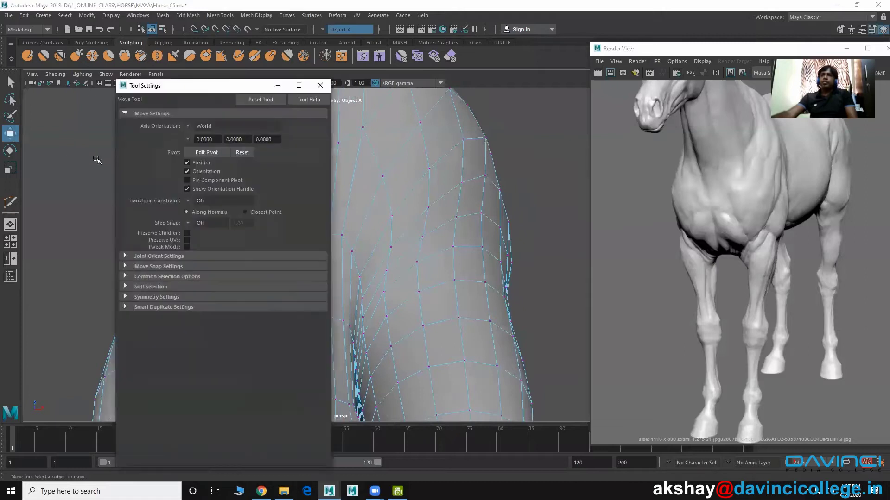
click(320, 85)
mouse_move(363, 178)
alt+mouse_down()
mouse_move(349, 251)
mouse_move(367, 282)
alt+mouse_up()
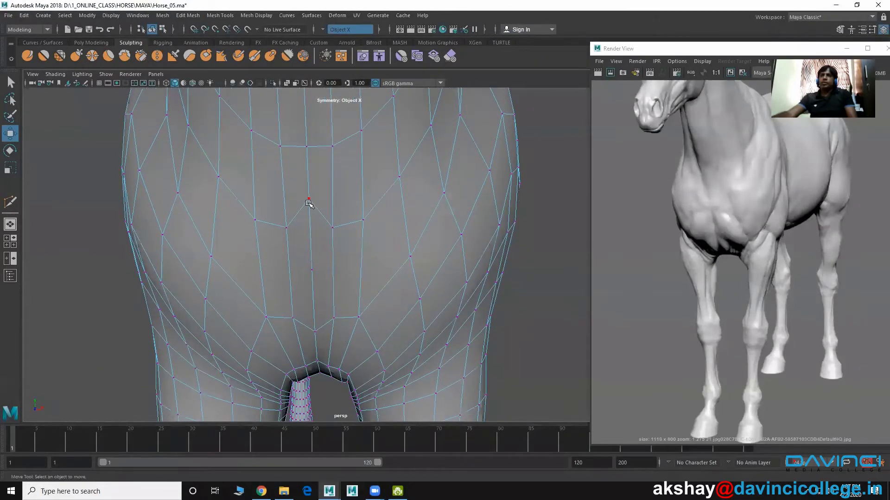
click(307, 200)
click(290, 306)
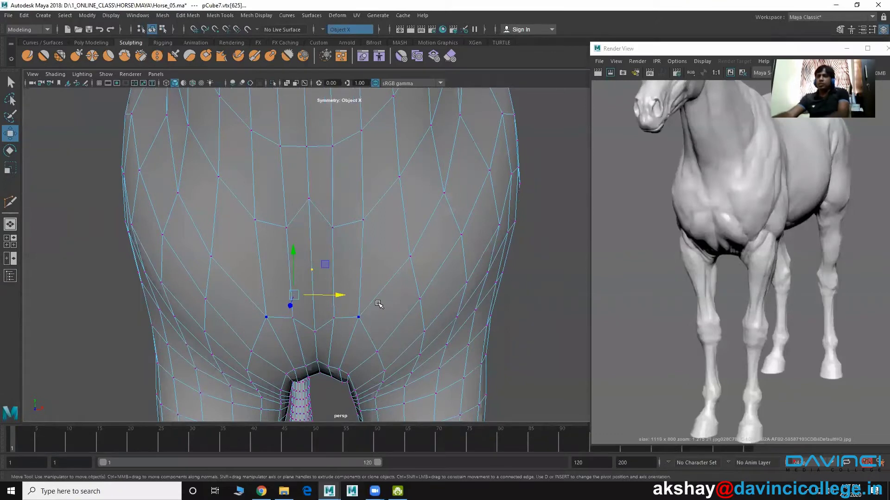
click(378, 304)
alt+drag(354, 292, 317, 252)
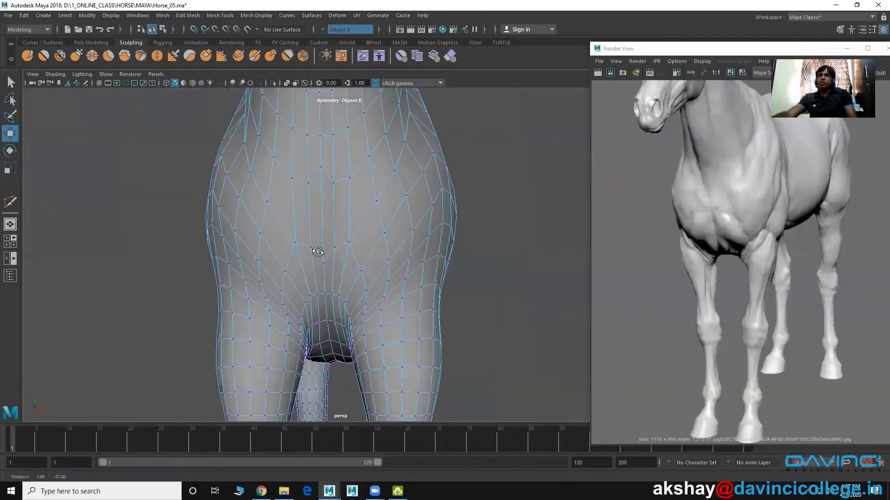
- Drag the chest-centre vertex down along Y, then zoom in on the chest
alt+drag(244, 204, 377, 276)
click(384, 277)
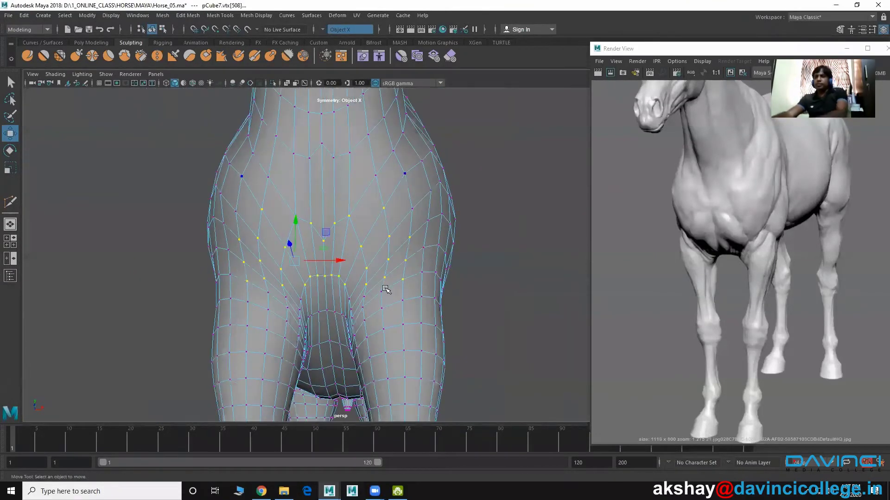
click(322, 145)
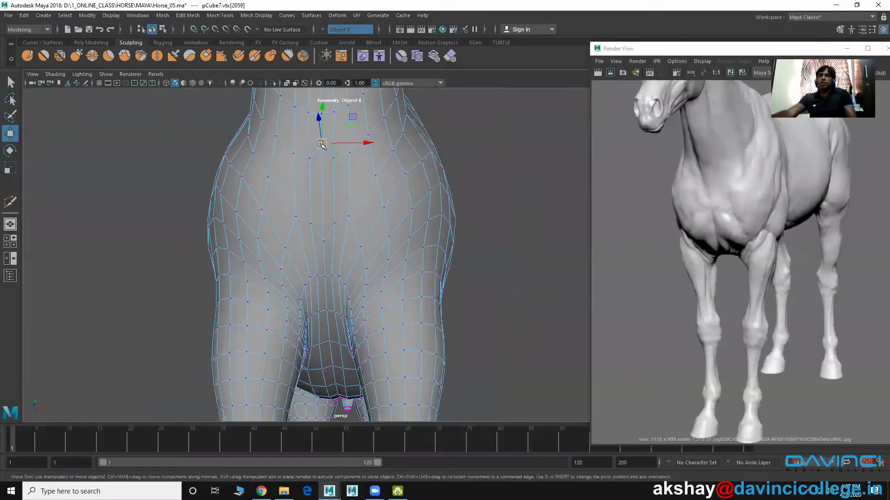
drag(322, 145, 322, 156)
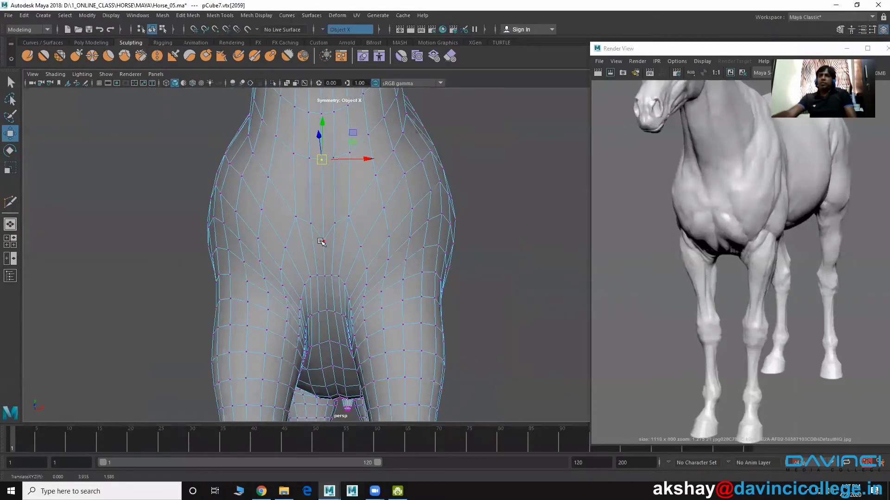
click(324, 225)
mouse_move(321, 242)
alt+mouse_down()
mouse_move(325, 211)
mouse_move(299, 248)
mouse_move(317, 284)
mouse_move(383, 298)
mouse_move(388, 308)
mouse_move(332, 270)
mouse_move(330, 227)
mouse_move(344, 265)
mouse_move(344, 241)
alt+mouse_up()
scroll(409, 295, up, 2)
scroll(410, 295, up, 1)
scroll(406, 304, up, 1)
- Select the peak and neighbouring arch vertices of the leg gap and review the forelegs
click(345, 259)
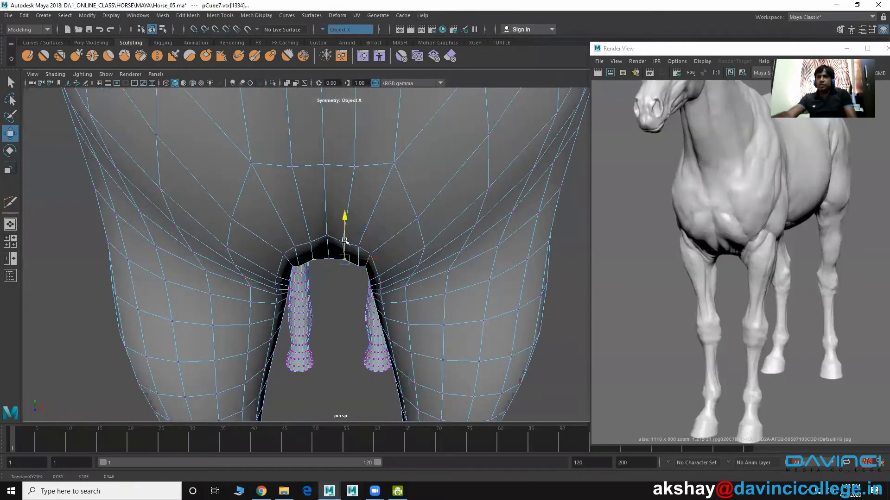
click(326, 237)
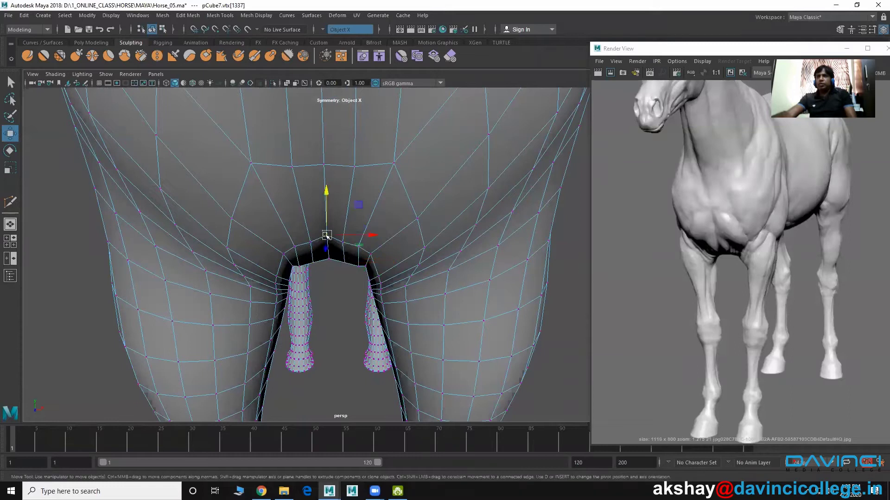
mouse_move(373, 262)
alt+mouse_down()
mouse_move(353, 260)
mouse_move(350, 284)
alt+mouse_up()
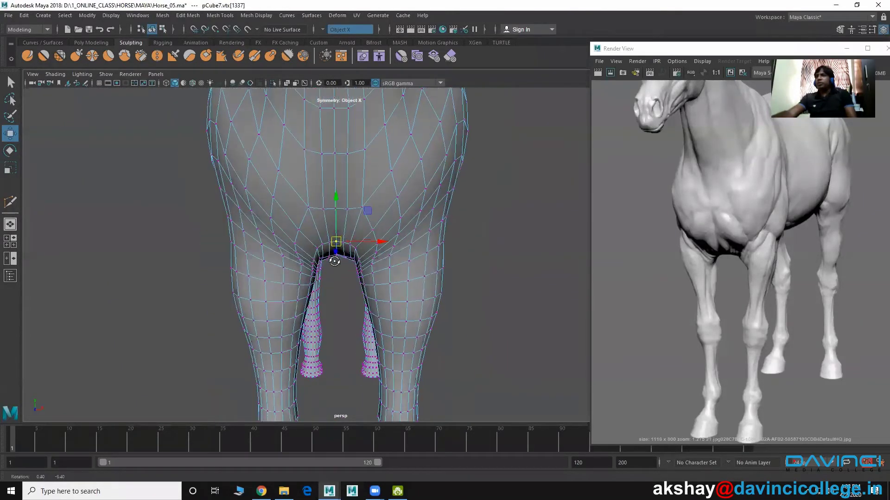
alt+right_drag(350, 284, 374, 283)
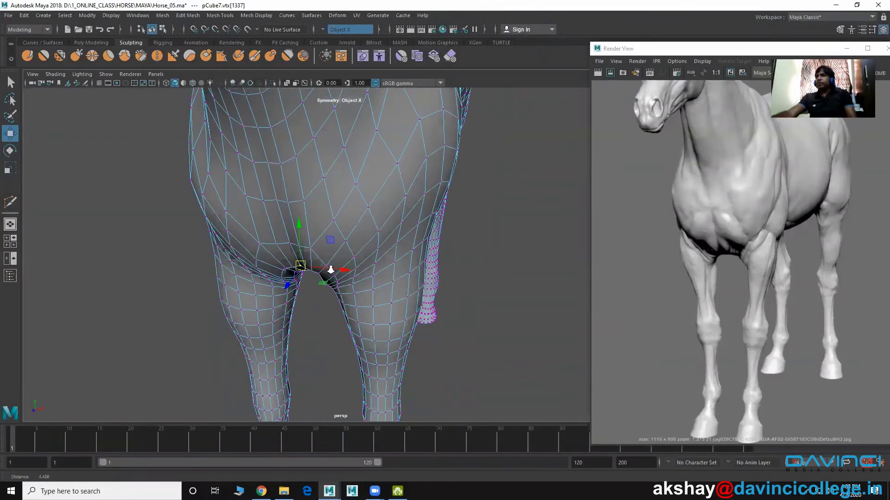
alt+drag(361, 281, 370, 322)
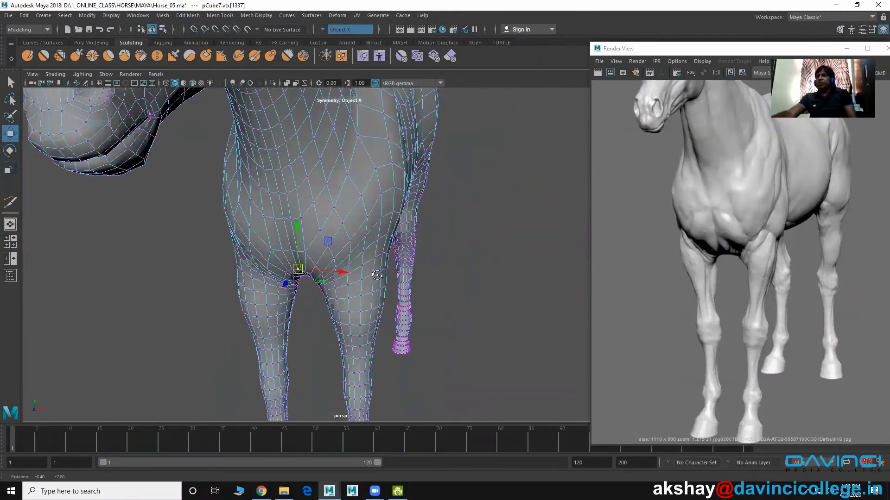
mouse_move(370, 322)
alt+middle_down()
mouse_move(371, 265)
mouse_move(365, 282)
alt+middle_up()
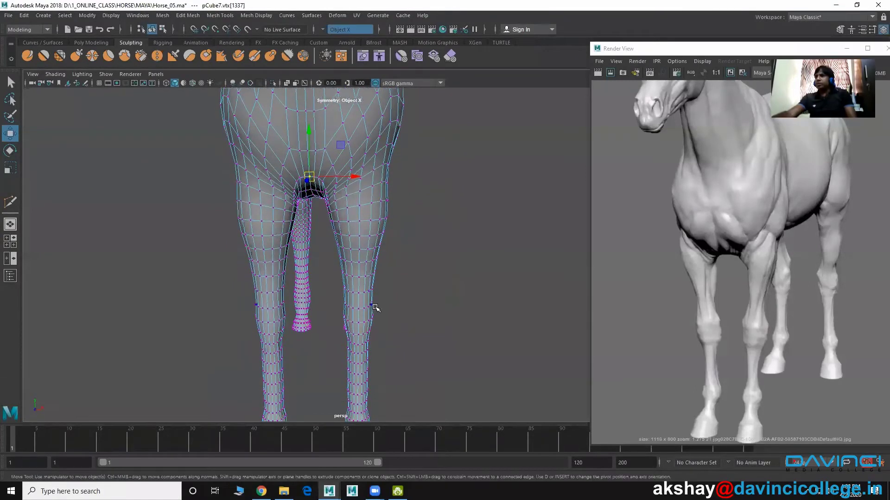
mouse_move(376, 308)
alt+mouse_down()
mouse_move(369, 264)
mouse_move(356, 256)
alt+mouse_up()
- Scale the knee edge loop narrower using soft selection with an adjusted falloff
right_drag(356, 254, 355, 196)
click(356, 262)
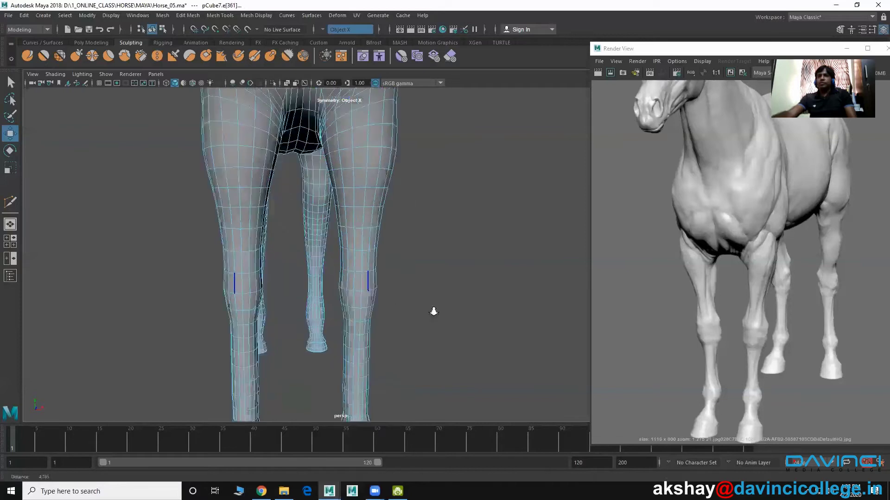
scroll(355, 253, up, 2)
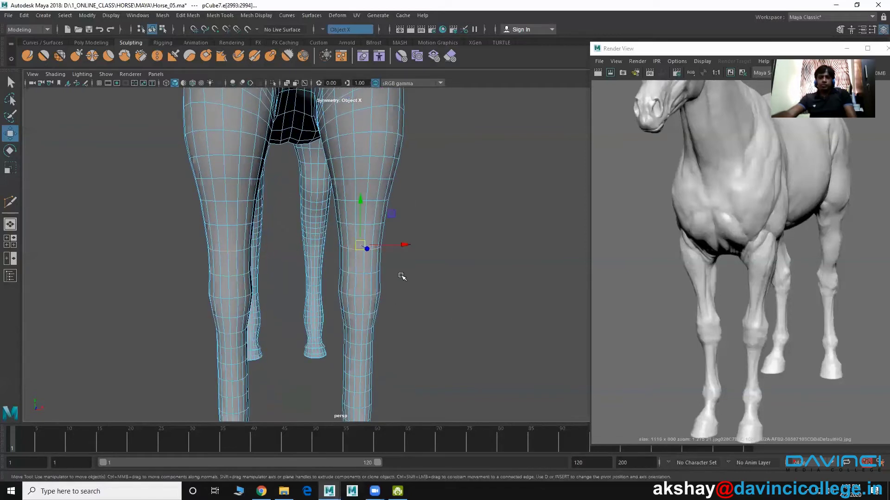
key(r)
key(b)
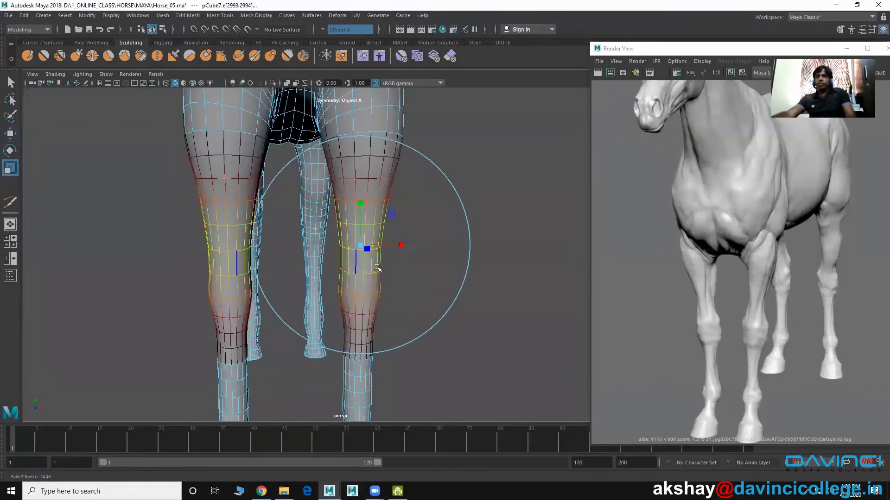
drag(409, 267, 321, 247)
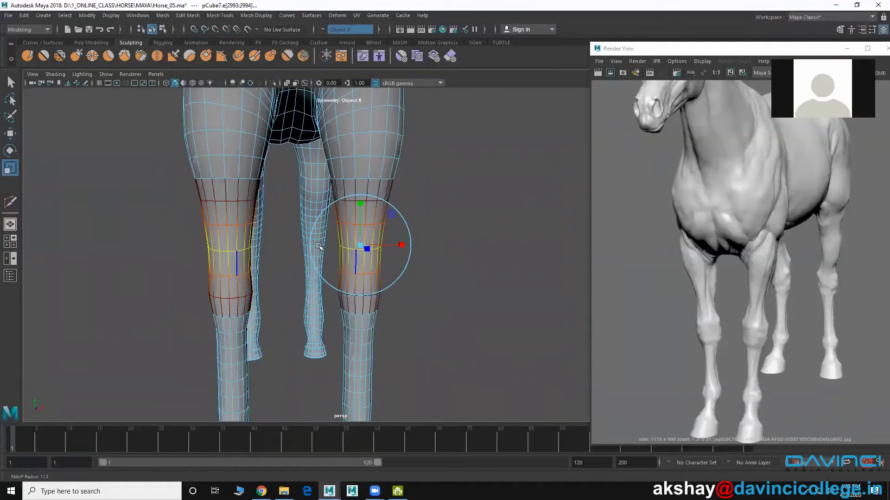
click(368, 261)
drag(369, 261, 400, 246)
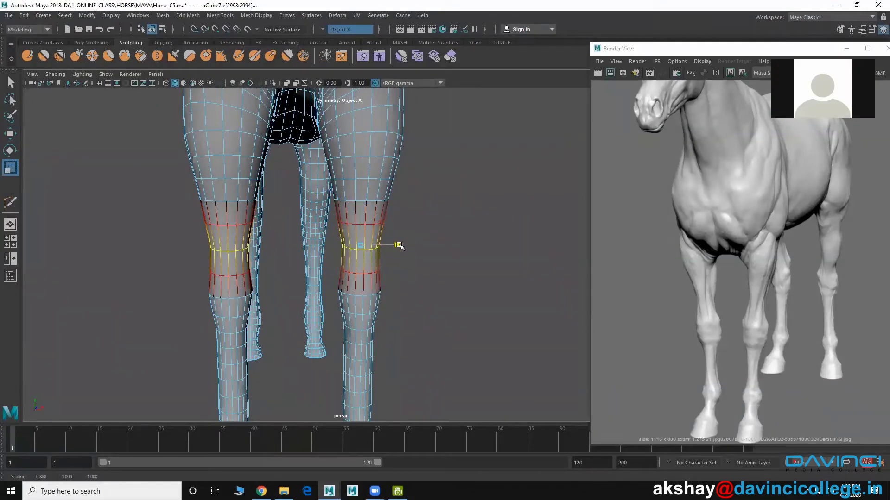
key(b)
mouse_move(438, 274)
mouse_down()
mouse_move(400, 246)
mouse_move(262, 267)
mouse_move(348, 272)
mouse_up()
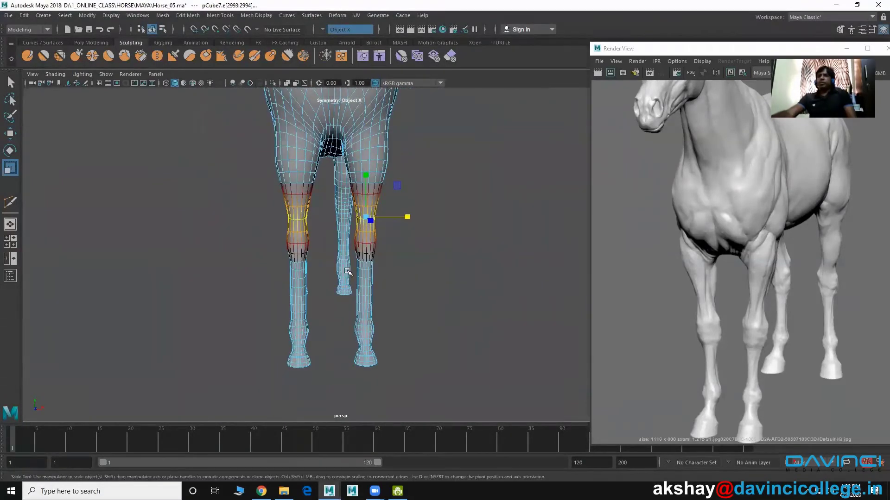
- Slim the cannon by scaling its edge loop narrower
scroll(407, 308, up, 2)
scroll(427, 312, up, 1)
scroll(391, 282, up, 1)
scroll(408, 299, up, 2)
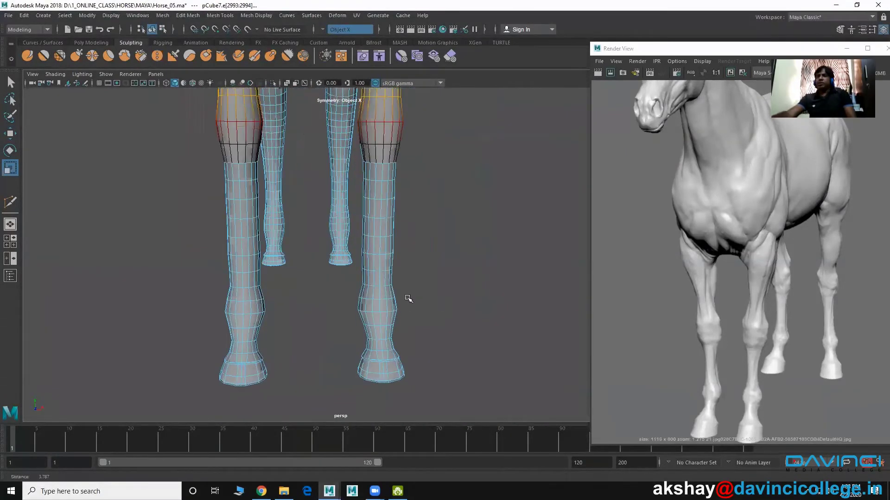
scroll(384, 236, up, 1)
click(379, 236)
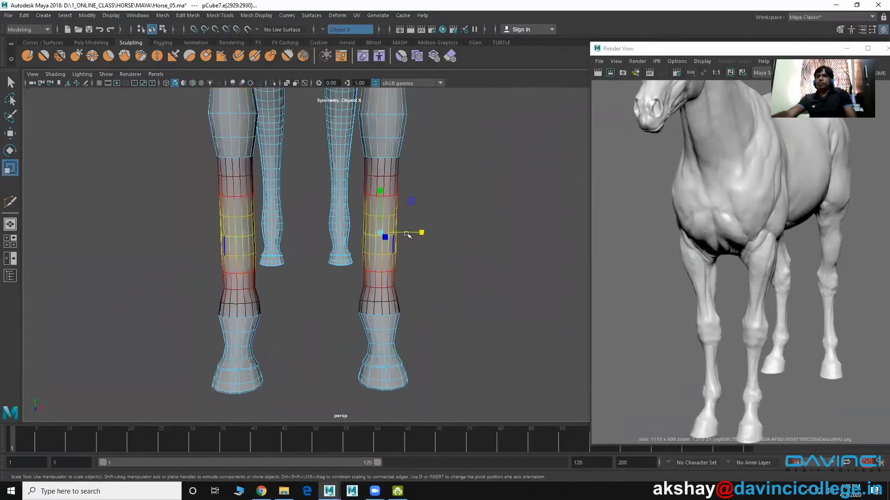
drag(419, 232, 369, 238)
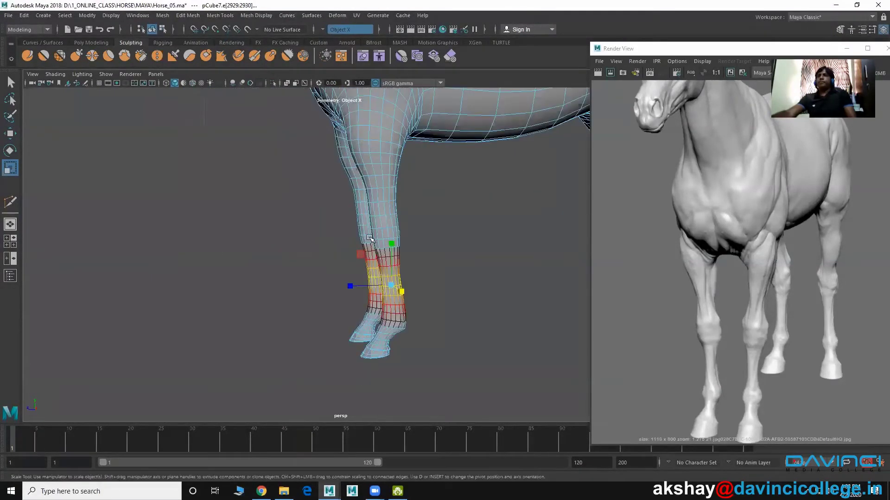
- Clear the selection and inspect the horse's legs from rear and side views
key(F8)
click(463, 188)
alt+drag(389, 260, 441, 267)
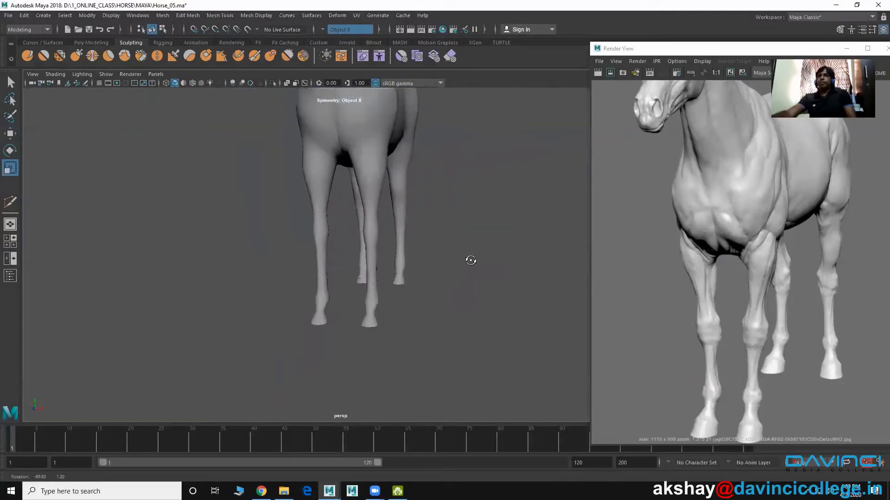
scroll(441, 266, up, 2)
scroll(435, 284, up, 3)
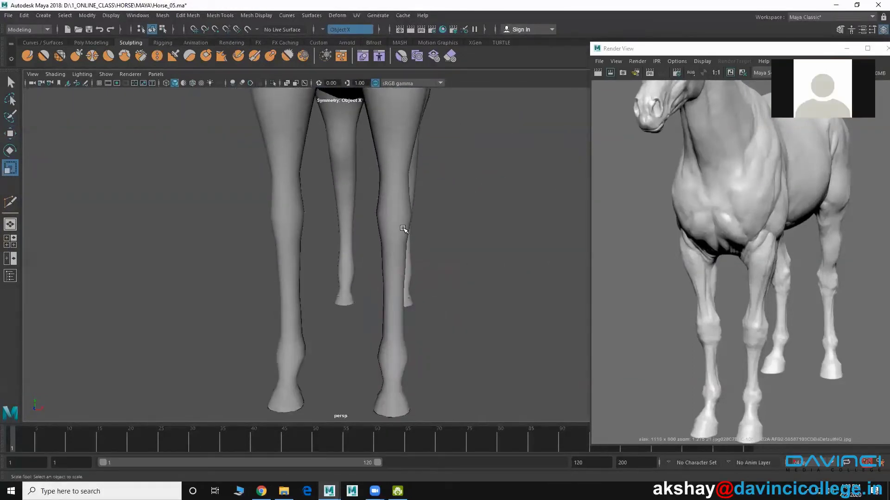
scroll(391, 249, down, 3)
alt+drag(392, 248, 333, 272)
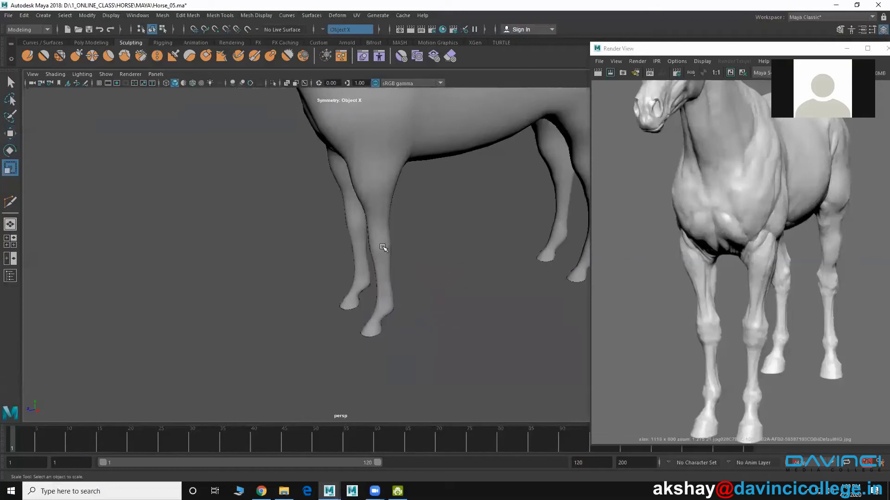
scroll(405, 248, up, 3)
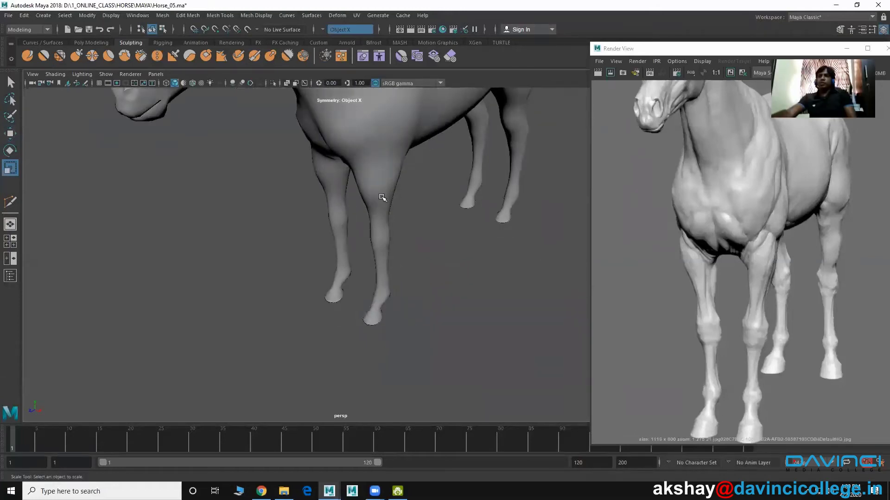
- Select all front-leg vertices and narrow the front legs with soft falloff
right_drag(382, 197, 338, 199)
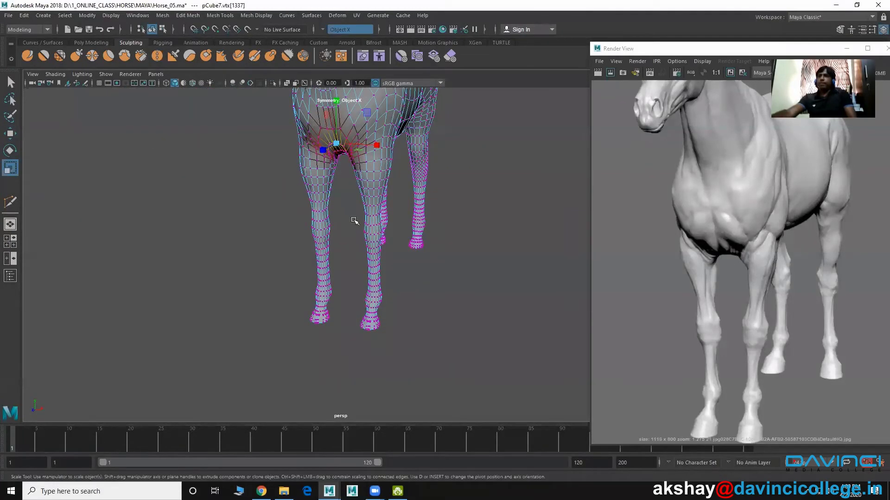
mouse_move(355, 221)
alt+mouse_down()
mouse_move(338, 228)
mouse_move(343, 194)
alt+mouse_up()
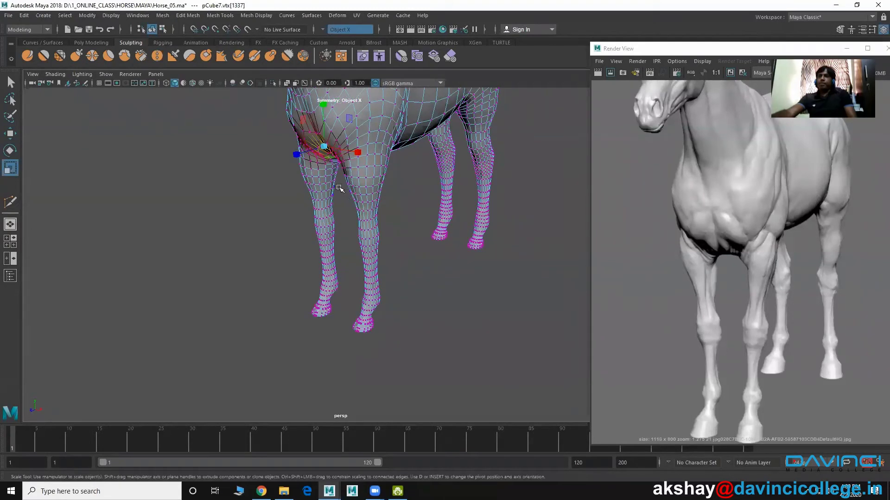
drag(404, 353, 403, 294)
scroll(507, 331, up, 2)
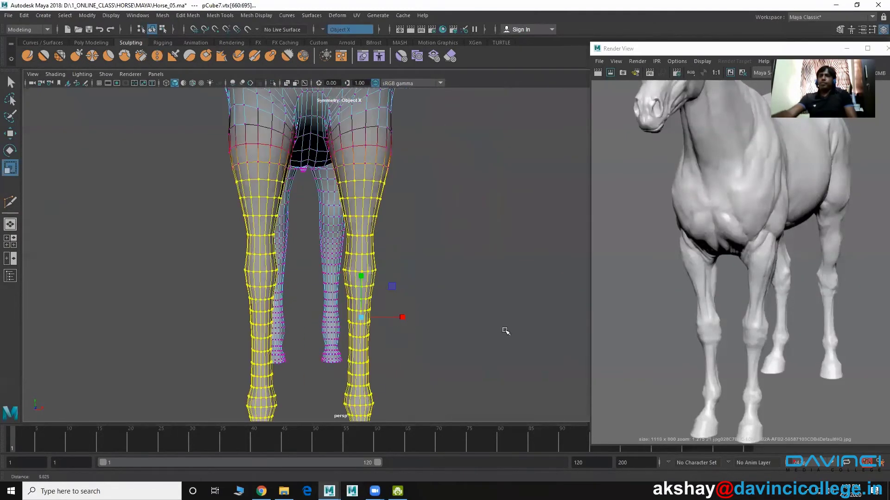
scroll(430, 287, up, 2)
alt+drag(323, 206, 306, 209)
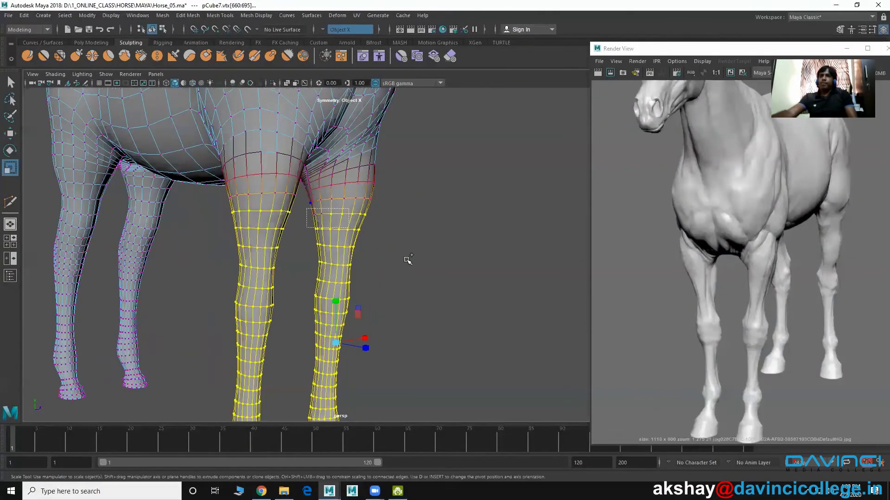
mouse_move(363, 315)
alt+mouse_down()
mouse_move(369, 278)
mouse_move(408, 294)
mouse_move(389, 264)
mouse_move(392, 286)
mouse_move(397, 258)
mouse_move(403, 263)
alt+mouse_up()
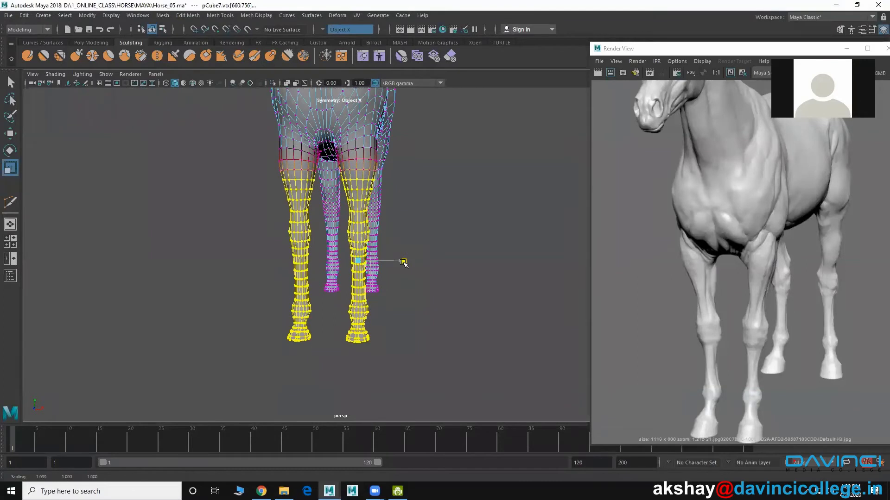
alt+drag(411, 297, 379, 204)
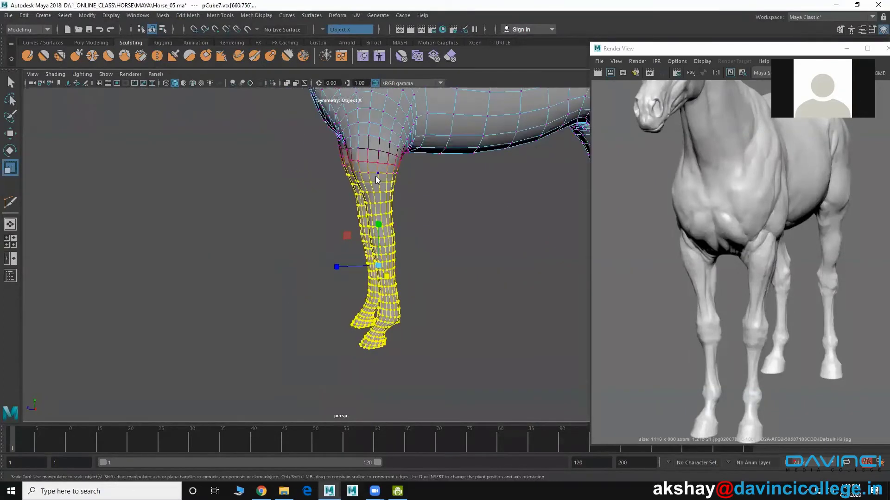
- Clear the selection, frame the legs from the front and reselect the leg mesh
key(F8)
click(464, 212)
mouse_move(464, 213)
alt+mouse_down()
mouse_move(423, 250)
mouse_move(486, 251)
mouse_move(376, 249)
mouse_move(383, 266)
mouse_move(437, 264)
mouse_move(454, 273)
mouse_move(368, 278)
alt+mouse_up()
mouse_move(368, 278)
alt+right_down()
mouse_move(417, 264)
mouse_move(435, 244)
mouse_move(411, 180)
alt+right_up()
click(418, 221)
scroll(420, 231, up, 3)
scroll(414, 227, up, 2)
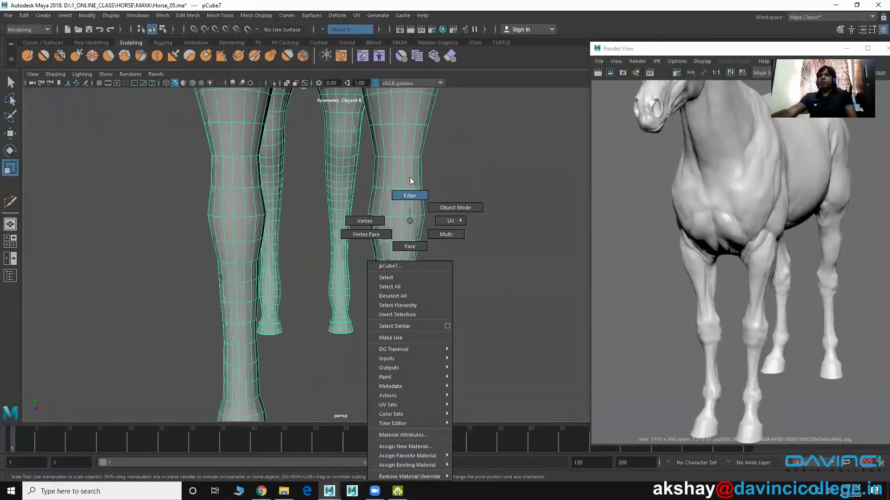
- Scale a knee edge loop with tightened soft falloff, then return to object mode
click(394, 240)
mouse_move(451, 267)
mouse_down()
mouse_move(412, 255)
mouse_move(437, 238)
mouse_move(361, 258)
mouse_move(371, 264)
mouse_move(343, 288)
mouse_move(297, 291)
mouse_up()
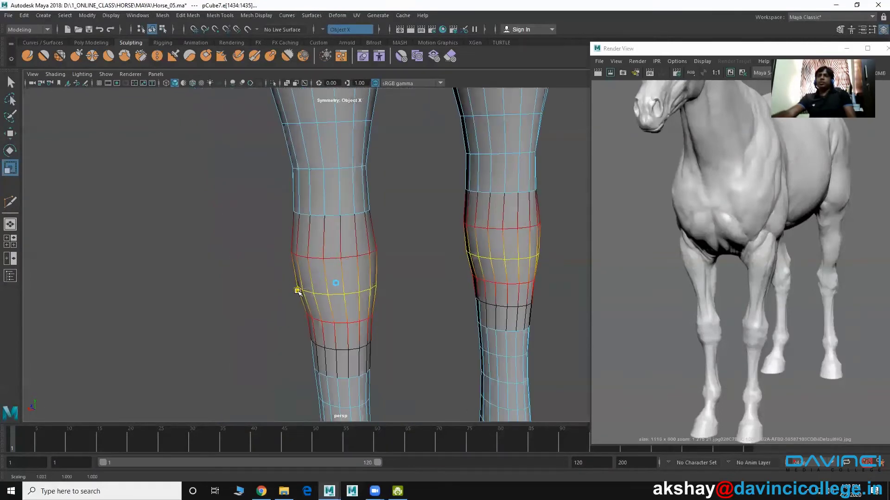
scroll(410, 339, down, 3)
mouse_move(410, 338)
alt+mouse_down()
mouse_move(445, 298)
mouse_move(391, 213)
alt+mouse_up()
right_click(391, 213)
mouse_move(496, 184)
alt+middle_down()
mouse_move(369, 278)
mouse_move(375, 284)
alt+middle_up()
scroll(376, 284, up, 2)
scroll(417, 274, up, 2)
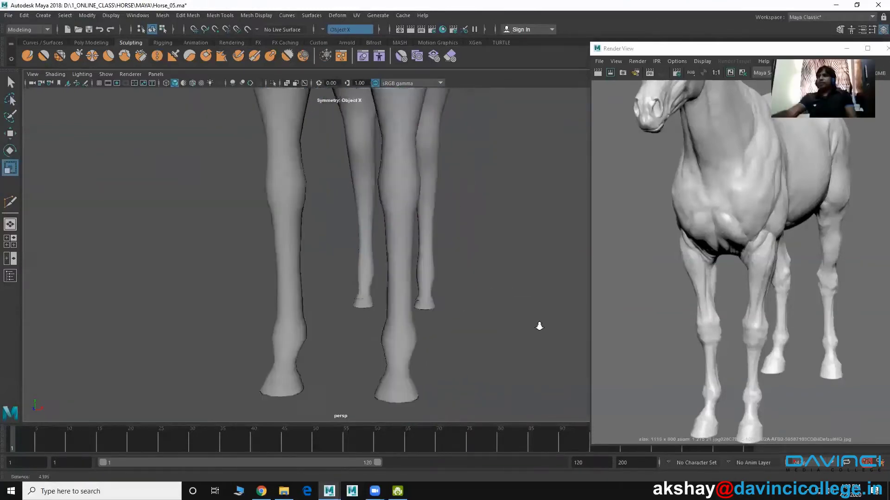
scroll(536, 324, up, 2)
- Narrow the vertex ring across both knees slightly in X
click(417, 202)
alt+drag(417, 201, 377, 166)
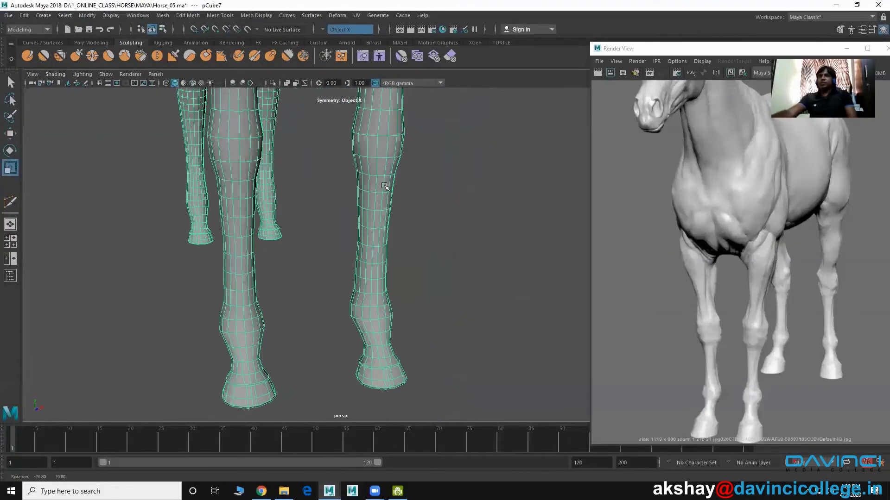
right_drag(377, 167, 343, 184)
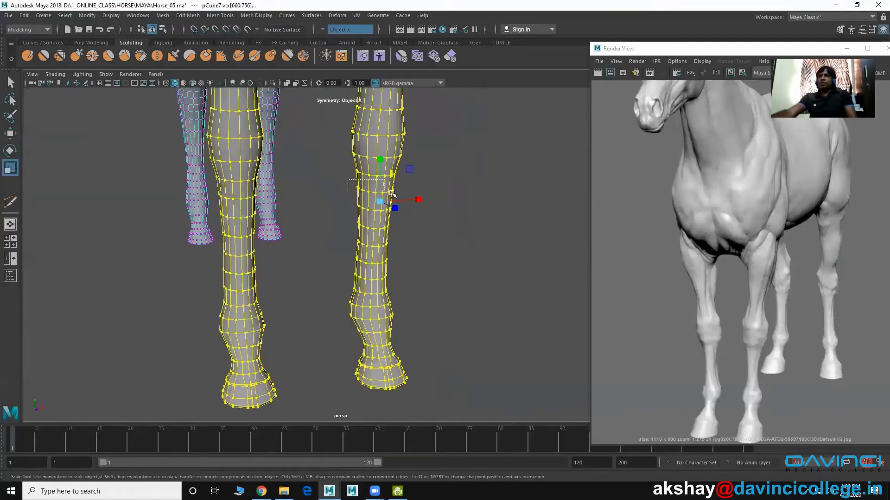
drag(391, 194, 392, 194)
alt+drag(431, 222, 430, 249)
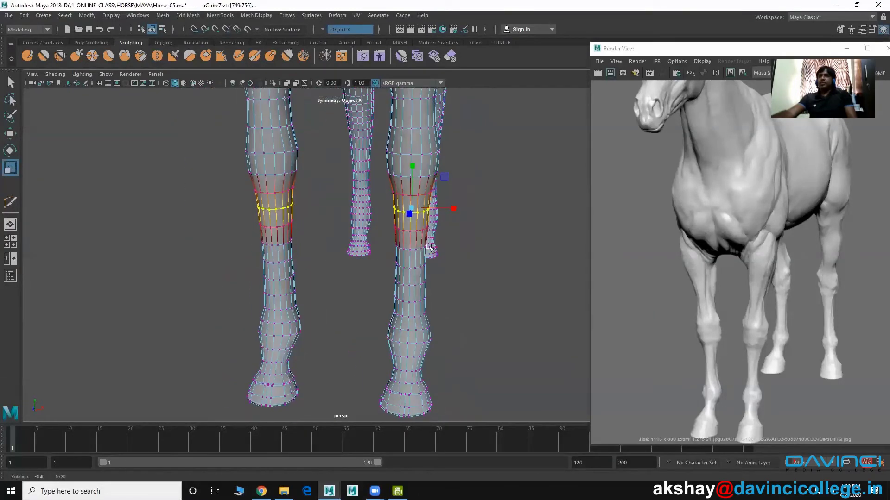
drag(453, 208, 449, 208)
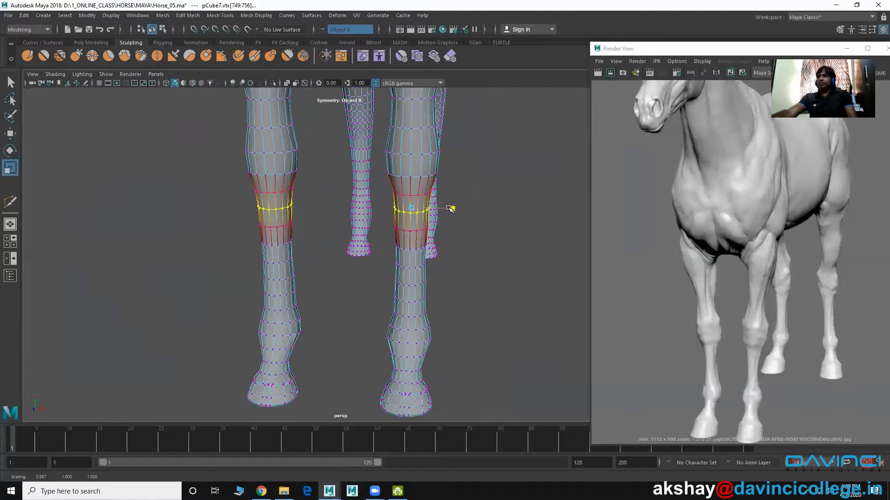
mouse_move(433, 251)
alt+mouse_down()
mouse_move(459, 252)
mouse_move(369, 269)
mouse_move(327, 252)
alt+mouse_up()
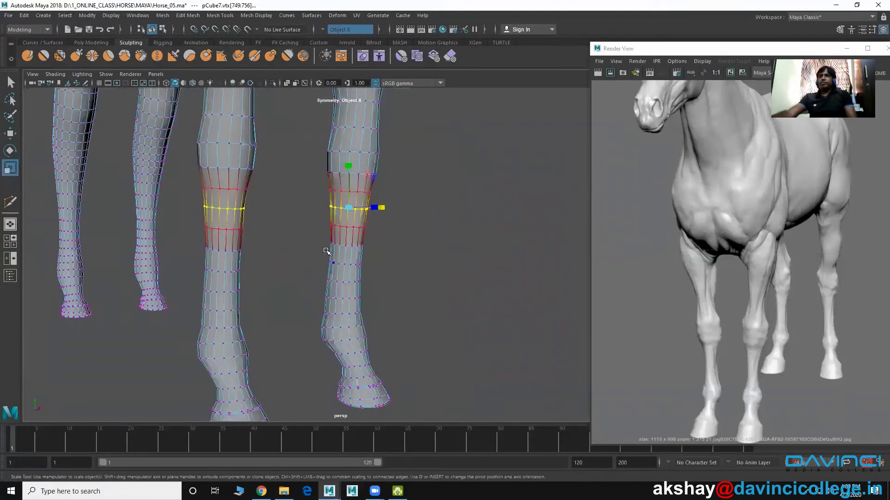
- Narrow the cannon ring to about 0.87 and the pastern ring slightly on both front legs
drag(387, 302, 387, 302)
mouse_move(387, 302)
alt+mouse_down()
mouse_move(367, 312)
mouse_move(417, 287)
alt+mouse_up()
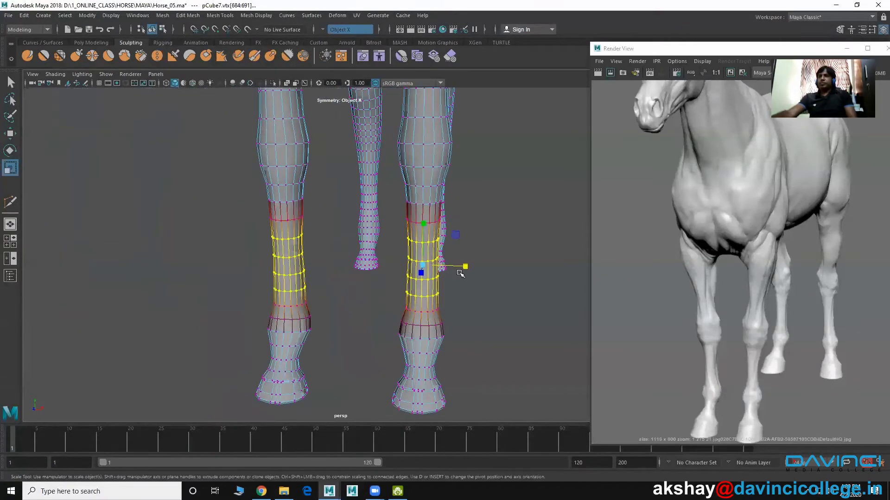
drag(461, 268, 457, 267)
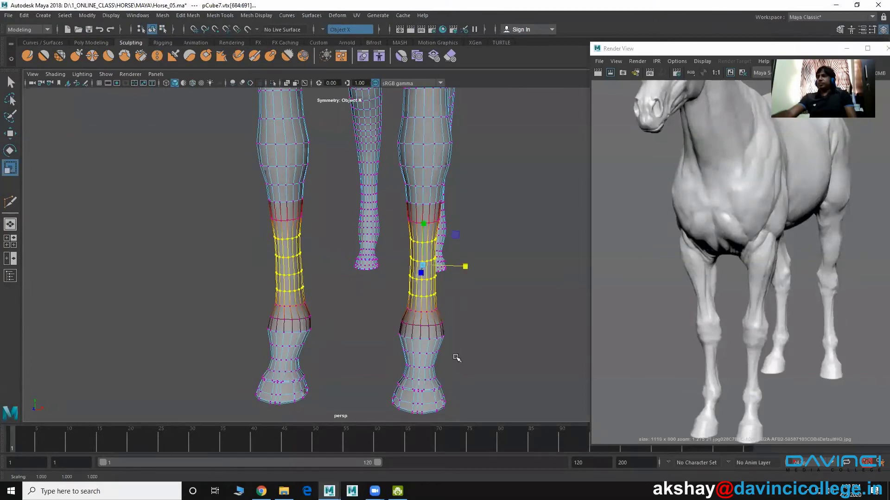
alt+middle_drag(457, 358, 467, 310)
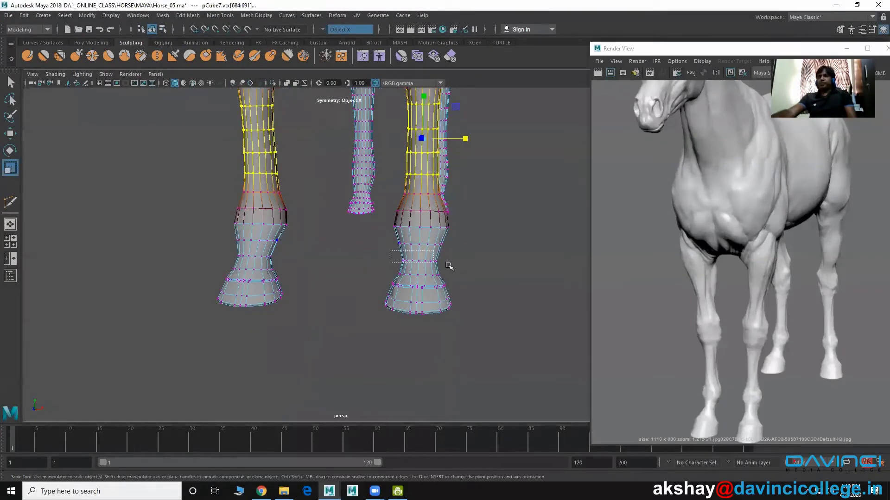
drag(449, 267, 459, 262)
scroll(328, 353, down, 3)
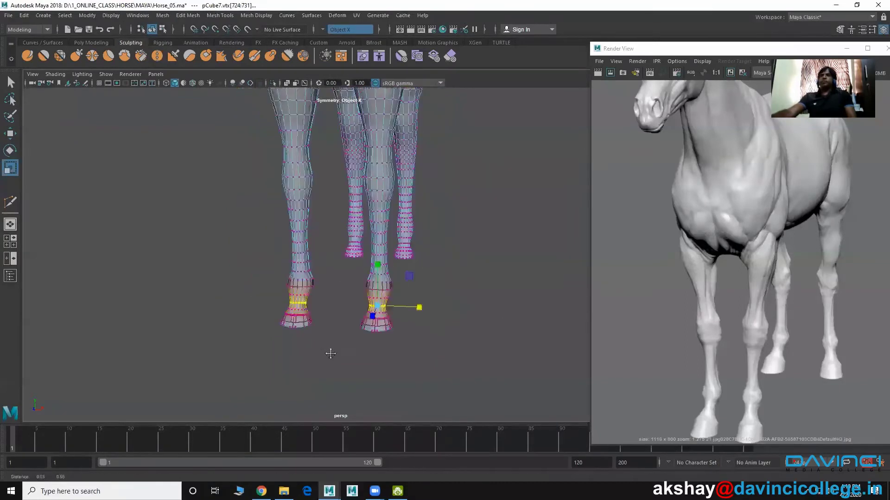
scroll(327, 354, down, 3)
right_drag(341, 208, 380, 185)
- Orbit around the horse to review the slimmed legs from side, rear and front
mouse_move(420, 273)
alt+mouse_down()
mouse_move(449, 303)
mouse_move(270, 308)
mouse_move(439, 308)
mouse_move(367, 298)
mouse_move(449, 292)
alt+mouse_up()
alt+right_drag(449, 292, 479, 338)
mouse_move(478, 337)
alt+mouse_down()
mouse_move(447, 304)
mouse_move(374, 278)
mouse_move(383, 302)
mouse_move(417, 284)
alt+mouse_up()
mouse_move(418, 284)
alt+right_down()
mouse_move(421, 337)
mouse_move(280, 276)
mouse_move(288, 290)
alt+right_up()
mouse_move(292, 271)
alt+mouse_down()
mouse_move(294, 312)
mouse_move(329, 304)
alt+mouse_up()
alt+right_drag(330, 303, 407, 337)
mouse_move(407, 337)
alt+mouse_down()
mouse_move(292, 268)
mouse_move(311, 297)
alt+mouse_up()
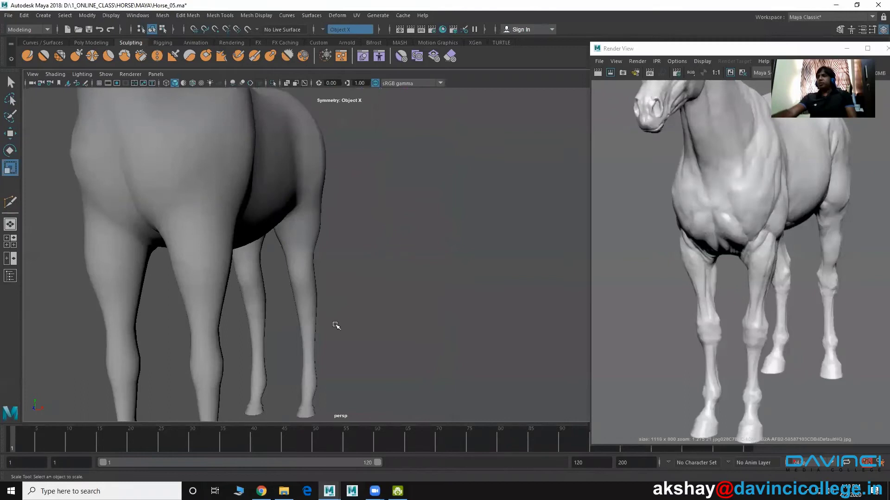
- Select the horse mesh and enter vertex mode with the Move tool and Soft Select on
click(313, 277)
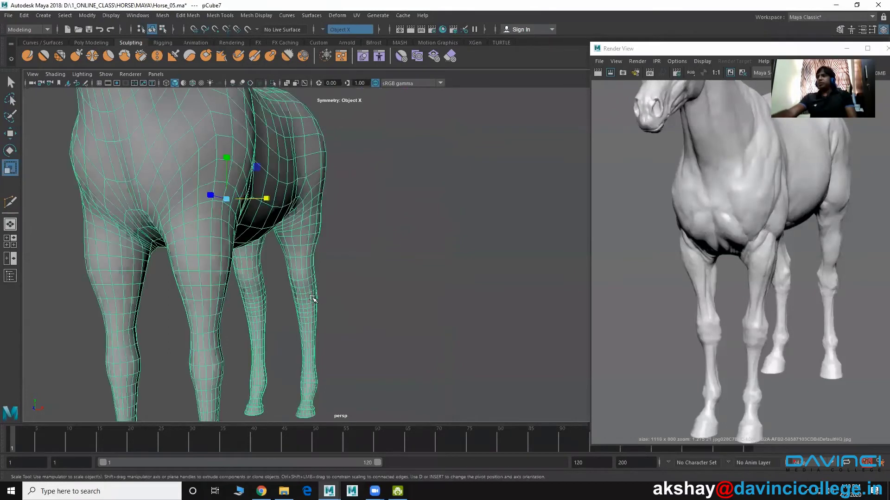
mouse_move(313, 297)
alt+right_down()
mouse_move(323, 294)
mouse_move(344, 320)
mouse_move(346, 272)
alt+right_up()
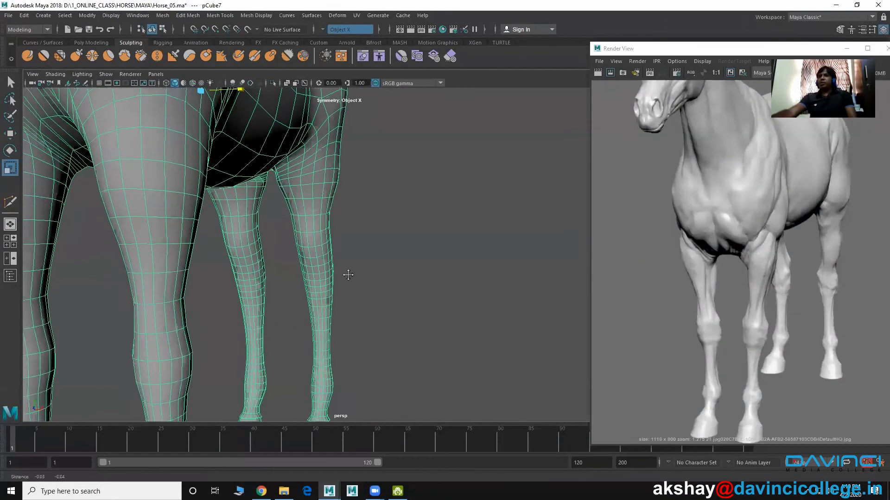
mouse_move(320, 262)
alt+middle_down()
mouse_move(327, 248)
mouse_move(317, 237)
alt+middle_up()
scroll(327, 262, up, 3)
right_click(316, 223)
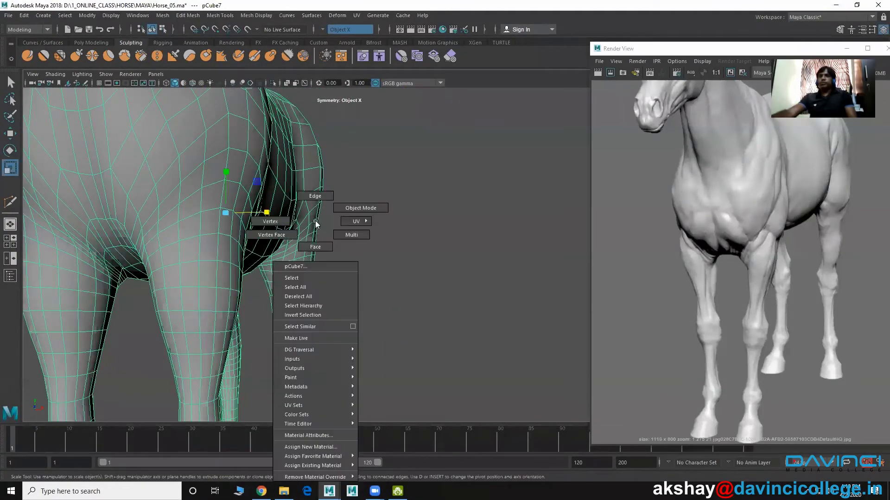
right_drag(305, 239, 307, 242)
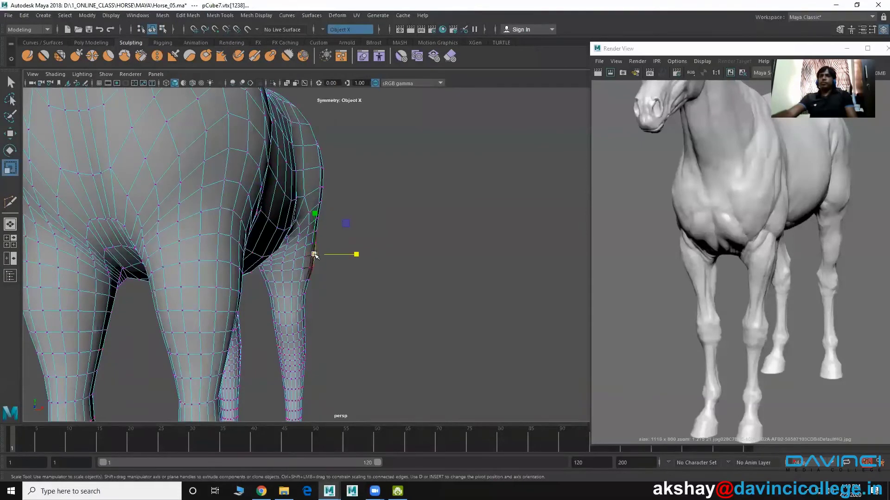
click(8, 135)
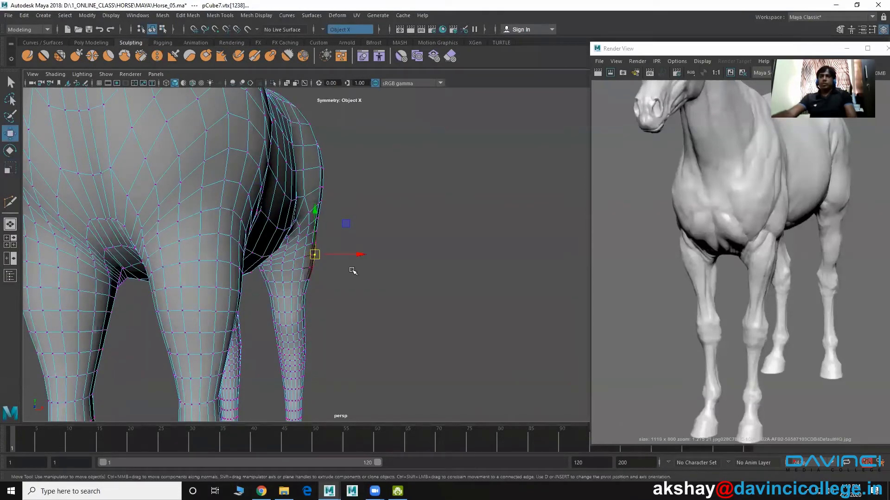
key(b)
- Pull a vertex at the back of the upper foreleg outward with adjusted soft falloff
alt+drag(336, 273, 309, 281)
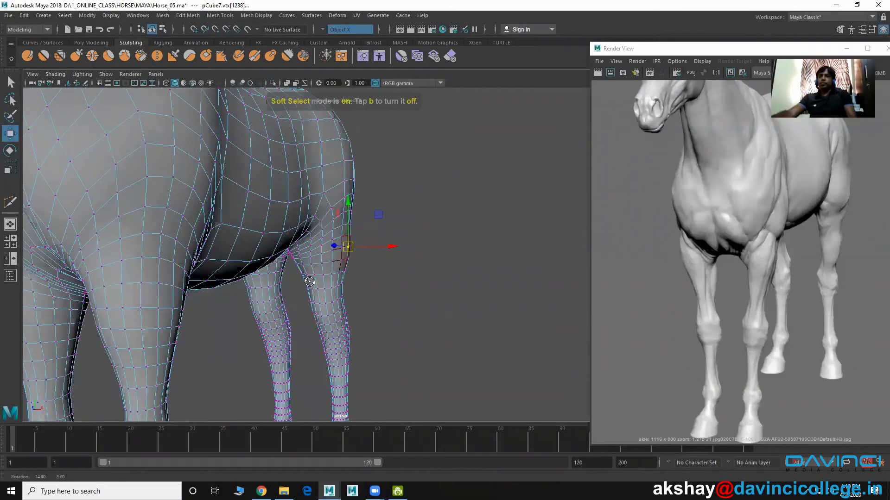
scroll(378, 285, up, 3)
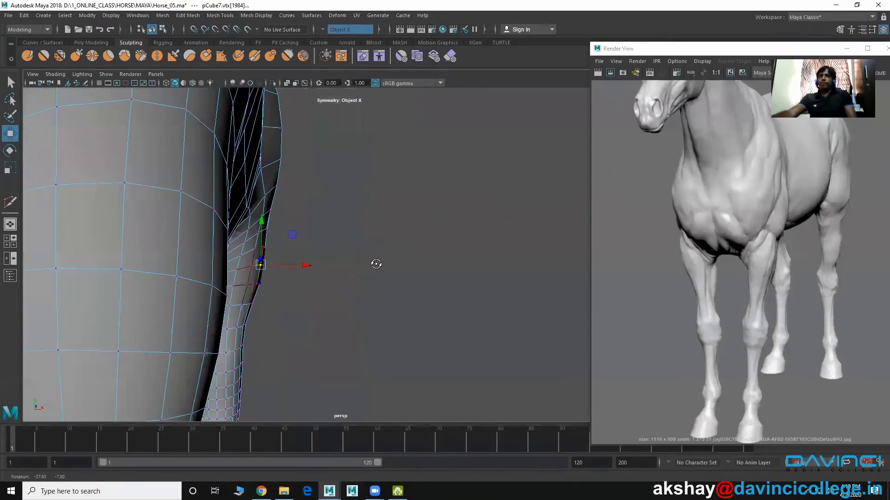
mouse_move(374, 262)
alt+mouse_down()
mouse_move(332, 273)
mouse_move(327, 298)
alt+mouse_up()
key(b)
middle_drag(328, 298, 321, 274)
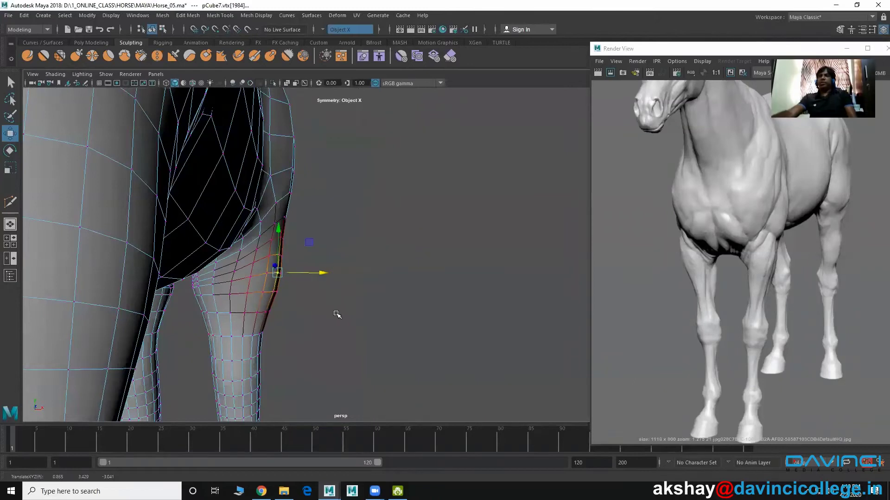
alt+drag(338, 312, 255, 301)
alt+drag(329, 320, 331, 277)
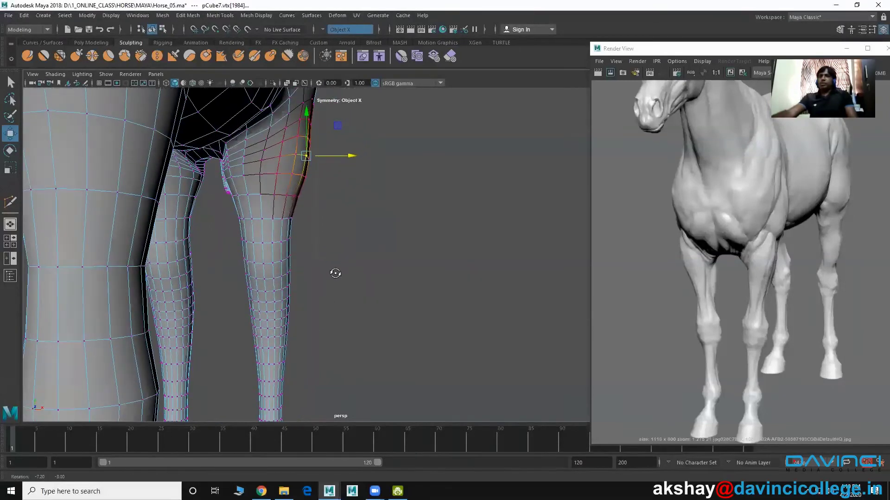
alt+drag(330, 277, 407, 328)
key(space)
key(space)
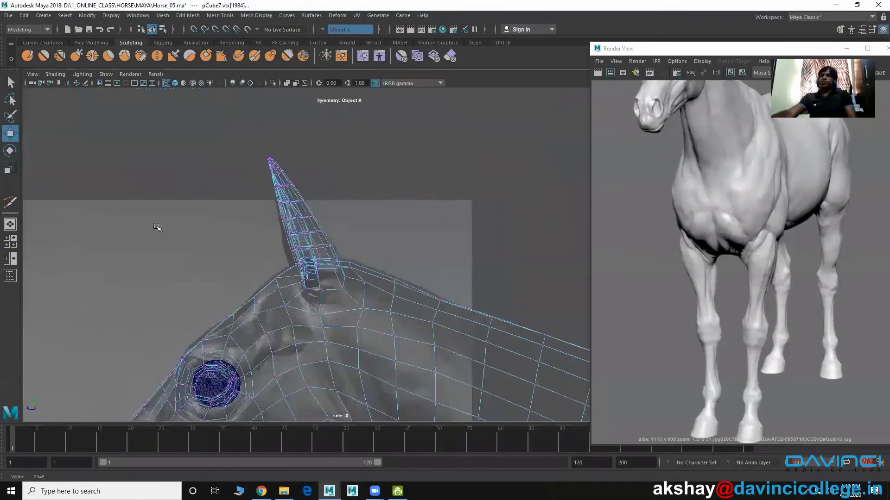
- Pick a front-knee edge loop and scale the soft-selected knee area in X
scroll(235, 258, down, 3)
mouse_move(346, 325)
alt+middle_down()
mouse_move(288, 292)
mouse_move(268, 268)
mouse_move(296, 222)
alt+middle_up()
scroll(268, 268, up, 3)
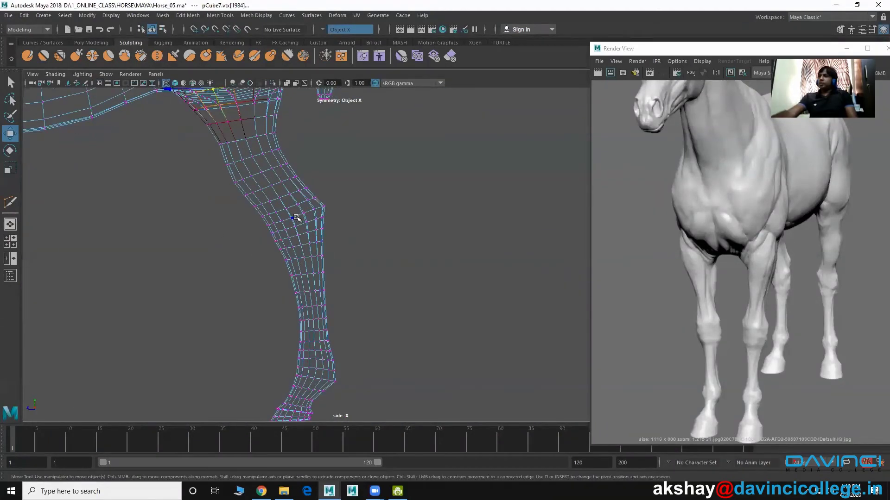
right_drag(297, 218, 295, 194)
click(298, 216)
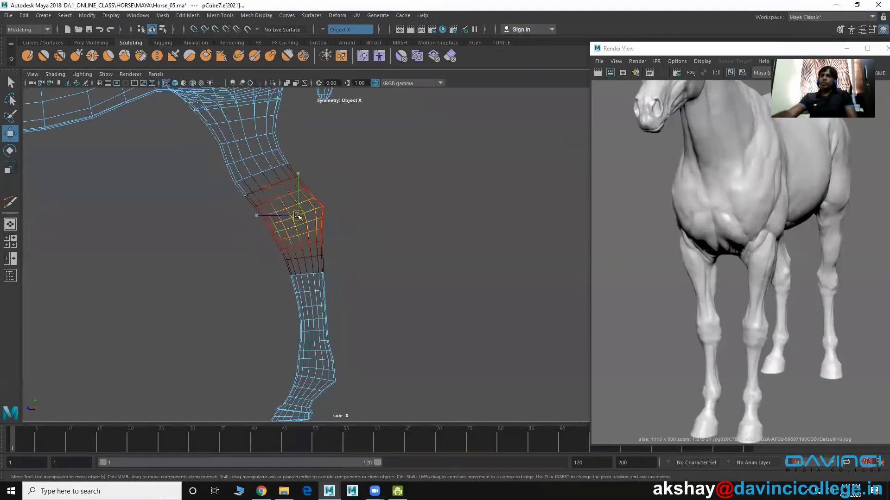
key(space)
key(space)
alt+drag(423, 271, 283, 302)
click(275, 305)
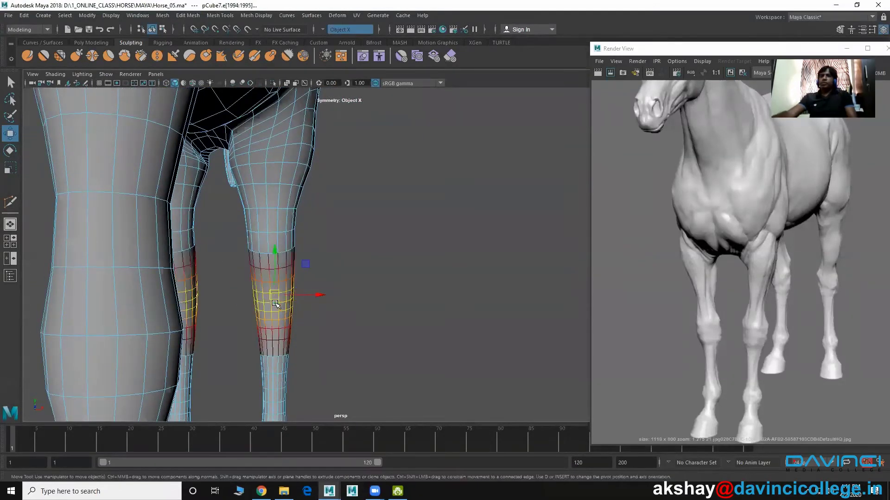
key(r)
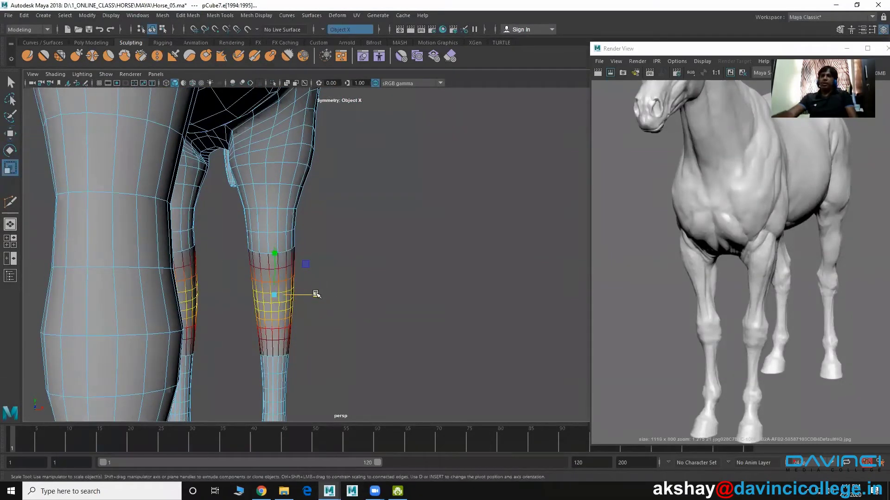
drag(315, 295, 320, 298)
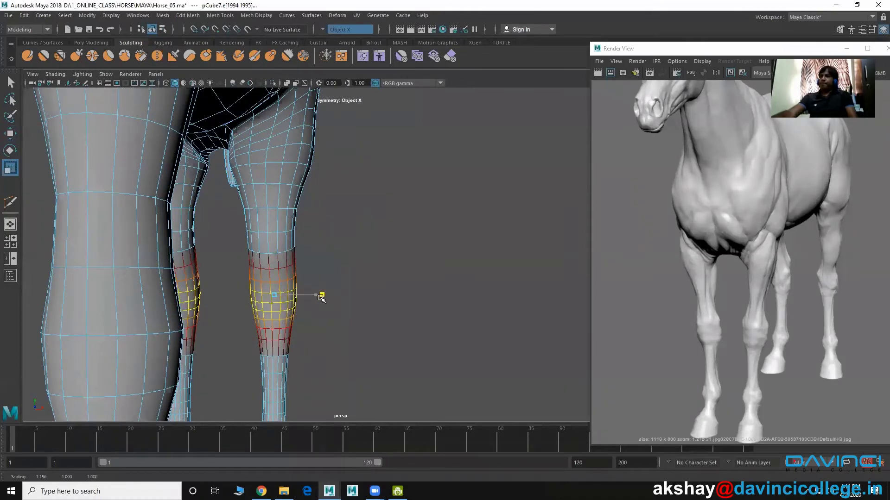
- Narrow the edge loop just below the knees slightly in X
mouse_move(312, 301)
alt+mouse_down()
mouse_move(272, 287)
mouse_move(297, 278)
alt+mouse_up()
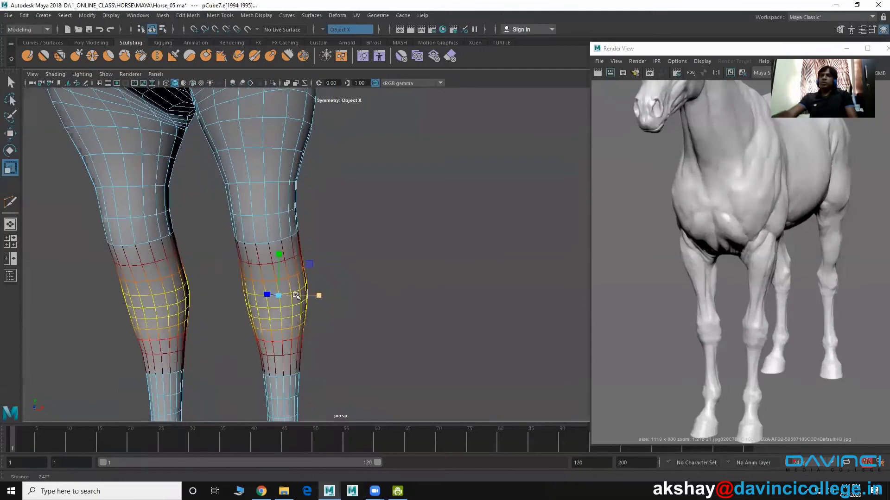
click(293, 276)
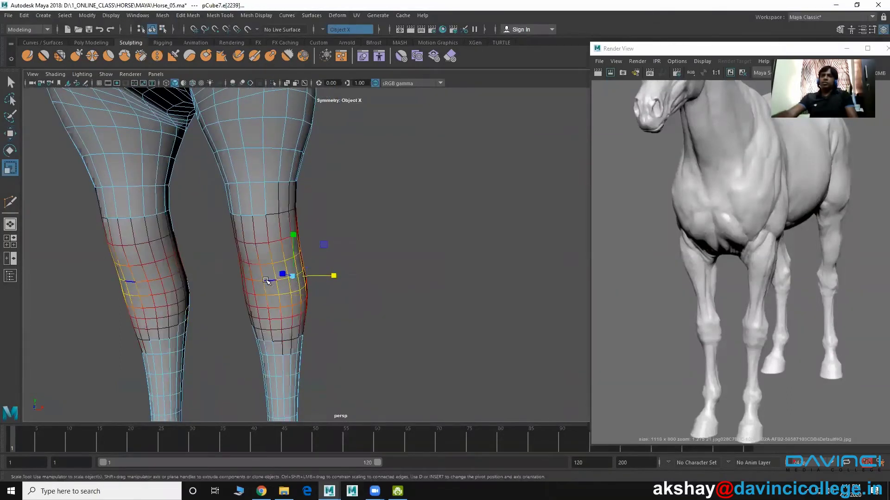
click(266, 280)
mouse_move(305, 297)
alt+mouse_down()
mouse_move(314, 290)
mouse_move(294, 314)
mouse_move(258, 295)
alt+mouse_up()
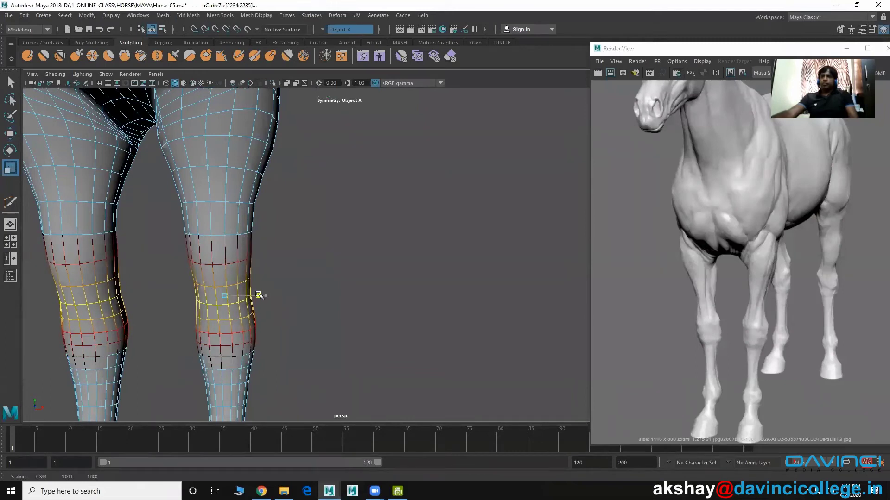
mouse_move(258, 295)
alt+middle_down()
mouse_move(274, 255)
mouse_move(308, 258)
alt+middle_up()
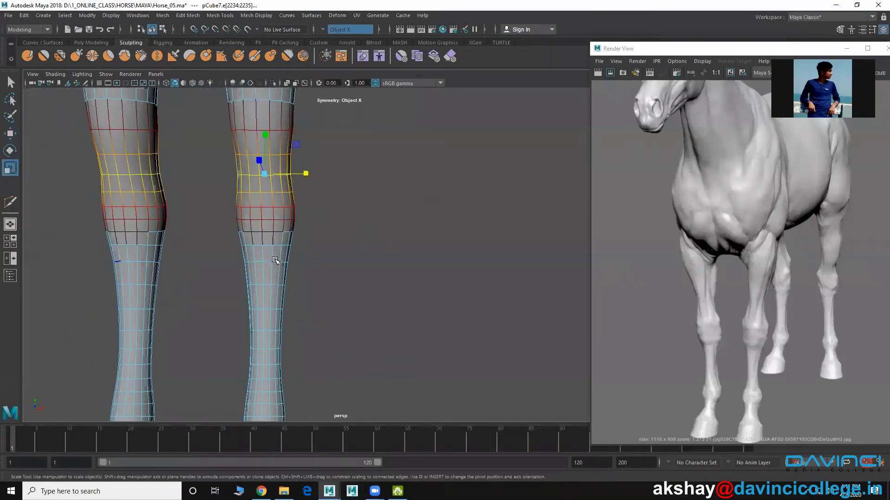
click(271, 263)
mouse_move(309, 262)
mouse_down()
mouse_move(245, 274)
mouse_move(354, 246)
mouse_move(361, 264)
mouse_up()
alt+right_drag(362, 264, 387, 243)
- Select the vertices at the front of the first knee
alt+drag(387, 243, 399, 296)
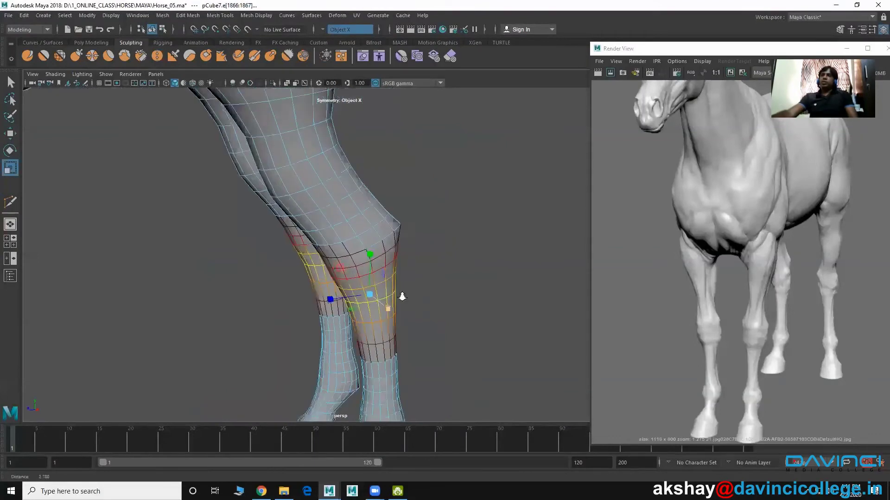
alt+right_drag(399, 296, 378, 258)
right_drag(332, 217, 314, 217)
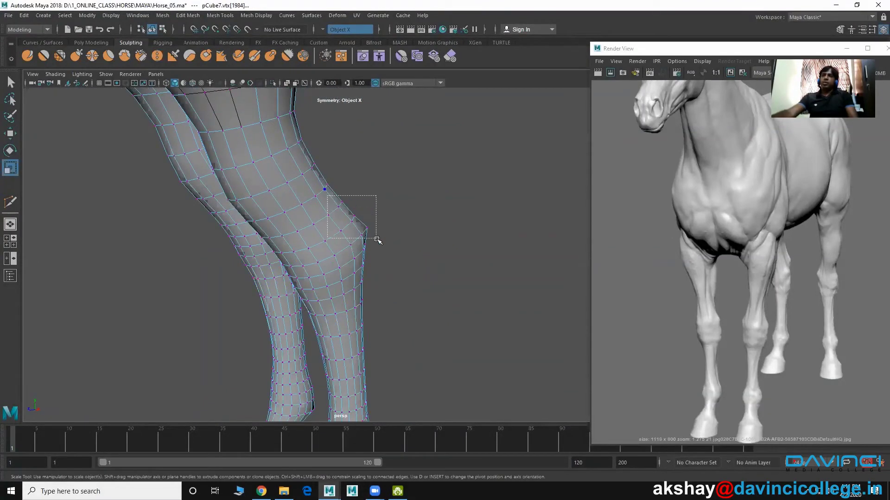
drag(376, 239, 376, 240)
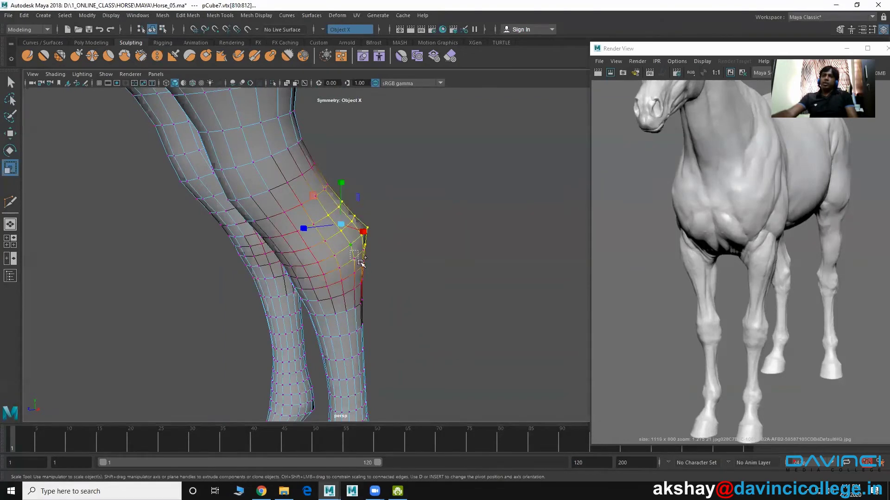
scroll(431, 313, down, 3)
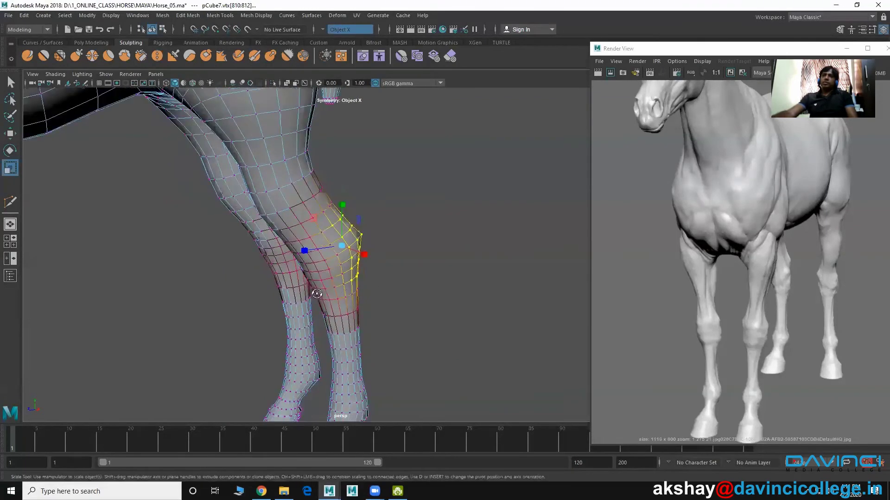
mouse_move(431, 314)
alt+mouse_down()
mouse_move(292, 289)
mouse_move(372, 292)
mouse_move(298, 278)
mouse_move(376, 300)
mouse_move(447, 290)
mouse_move(458, 278)
mouse_move(394, 278)
mouse_move(402, 300)
mouse_move(318, 301)
mouse_move(324, 274)
mouse_move(361, 248)
mouse_move(349, 231)
mouse_move(356, 196)
mouse_move(397, 209)
alt+mouse_up()
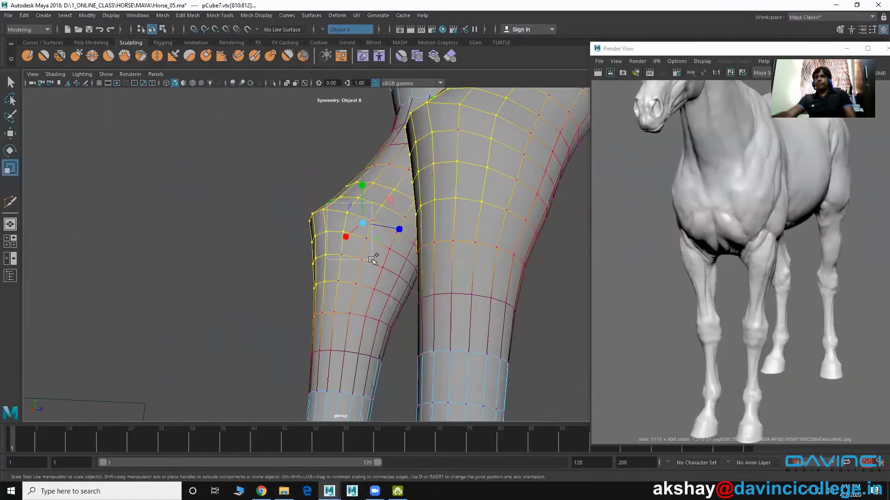
- Reselect a larger set of knee vertices and inspect the knee from several angles
shift+drag(372, 260, 327, 263)
mouse_move(361, 294)
shift+mouse_down()
mouse_move(338, 303)
mouse_move(383, 314)
mouse_move(410, 332)
mouse_move(417, 306)
shift+mouse_up()
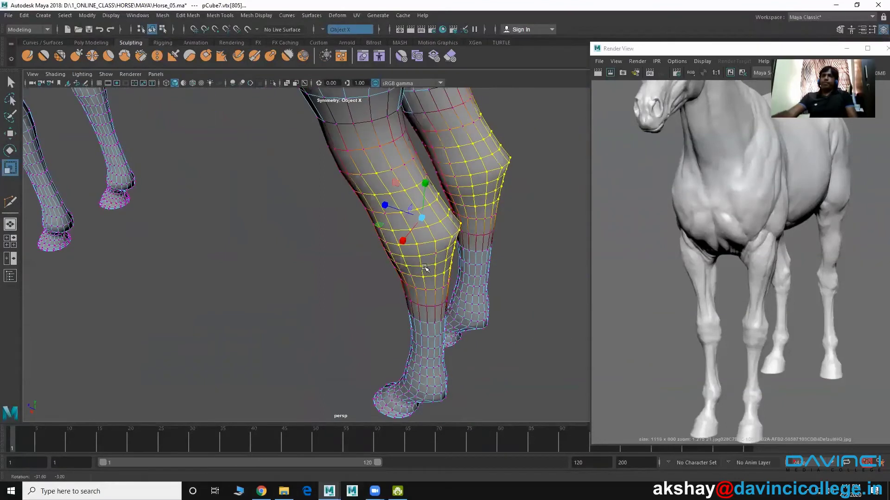
scroll(435, 259, up, 2)
scroll(446, 249, up, 2)
mouse_move(445, 248)
alt+mouse_down()
mouse_move(412, 203)
mouse_move(411, 268)
mouse_move(471, 241)
alt+mouse_up()
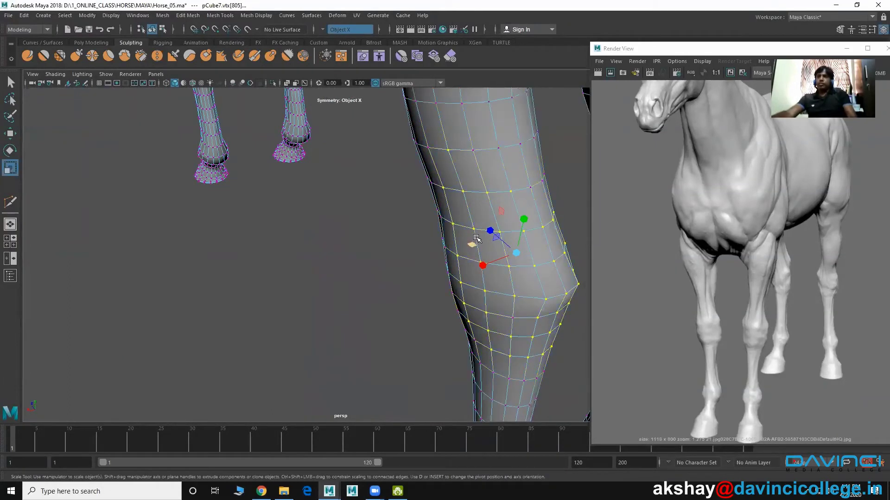
alt+right_drag(471, 241, 411, 160)
alt+drag(532, 281, 436, 239)
mouse_move(358, 238)
alt+mouse_down()
mouse_move(385, 239)
mouse_move(452, 285)
mouse_move(435, 309)
mouse_move(403, 310)
mouse_move(424, 230)
mouse_move(471, 234)
alt+mouse_up()
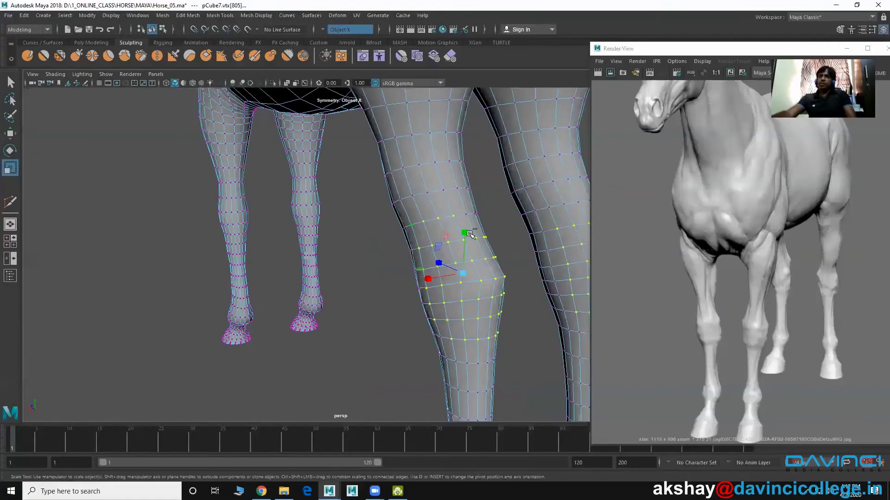
alt+drag(511, 282, 483, 240)
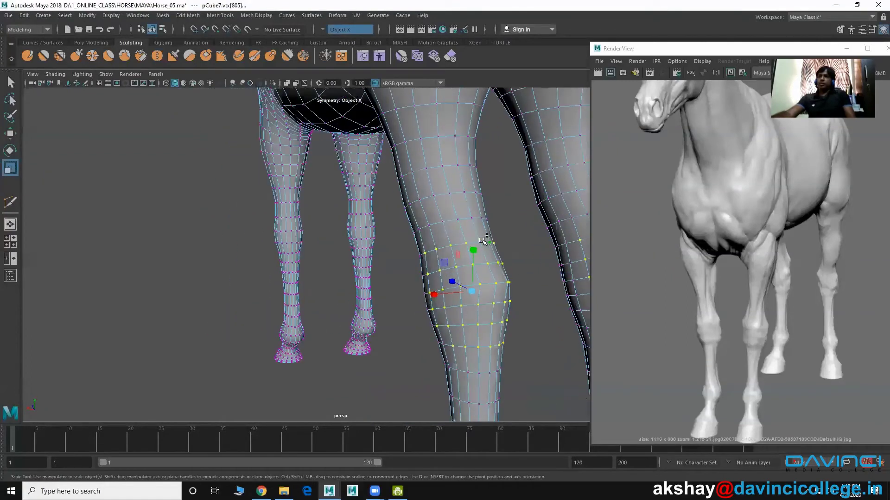
mouse_move(450, 282)
alt+mouse_down()
mouse_move(413, 271)
mouse_move(513, 296)
mouse_move(479, 301)
alt+mouse_up()
- Enable Soft Select with a smaller falloff and select the other knee's vertices
key(b)
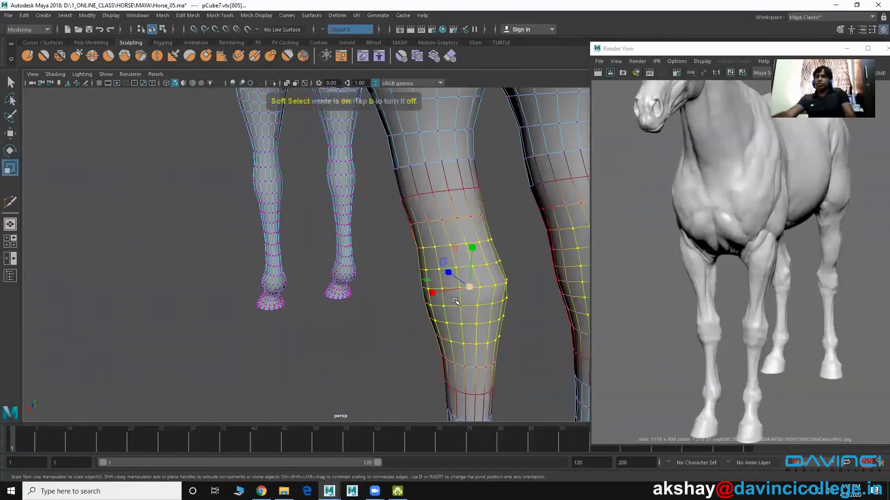
mouse_move(497, 330)
mouse_down()
mouse_move(429, 301)
mouse_move(576, 293)
mouse_move(468, 298)
mouse_move(417, 287)
mouse_move(463, 292)
mouse_move(445, 283)
mouse_move(514, 301)
mouse_move(461, 270)
mouse_move(422, 228)
mouse_move(449, 263)
mouse_up()
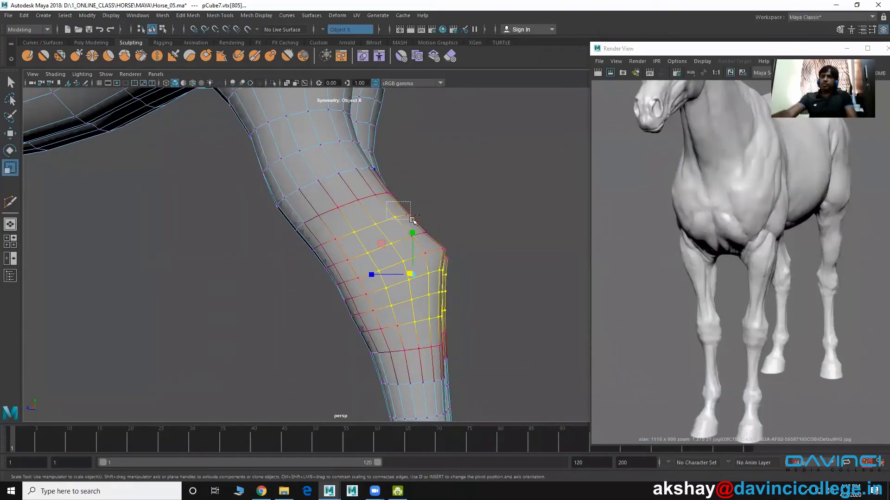
alt+drag(412, 221, 451, 263)
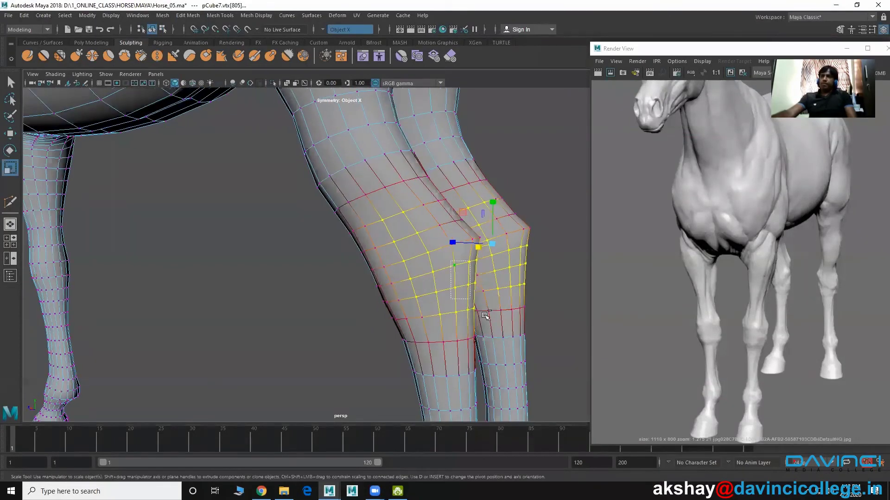
mouse_move(484, 315)
alt+mouse_down()
mouse_move(458, 331)
mouse_move(412, 317)
alt+mouse_up()
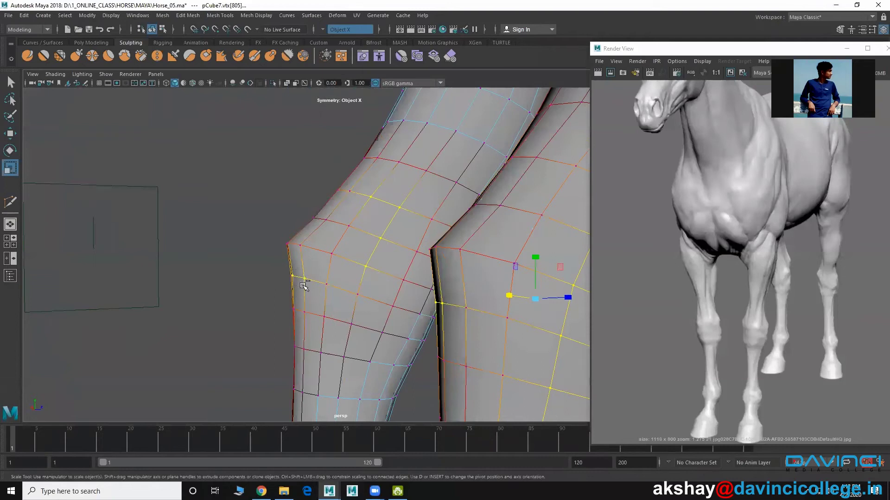
drag(303, 285, 360, 297)
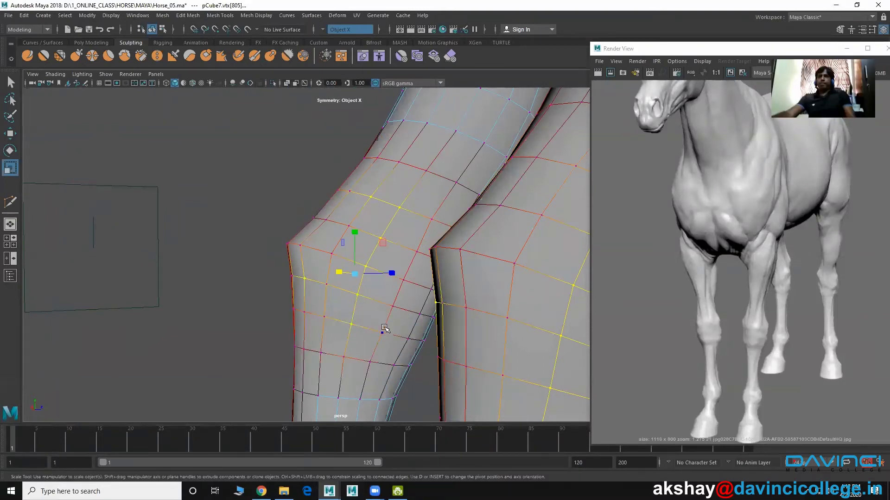
mouse_move(383, 327)
alt+mouse_down()
mouse_move(448, 281)
mouse_move(390, 189)
alt+mouse_up()
- Return to Object Mode, select pCube7 and dolly out to review the reshaped legs
right_click(391, 189)
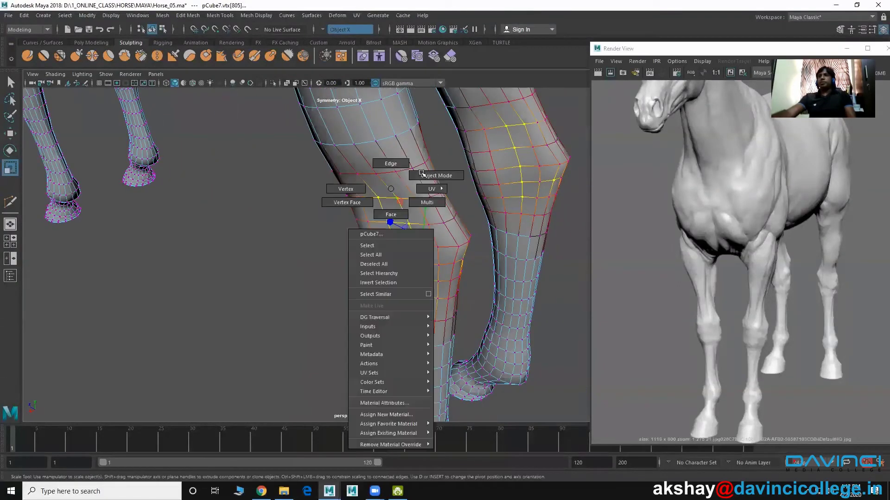
click(348, 243)
mouse_move(409, 241)
alt+mouse_down()
mouse_move(352, 269)
mouse_move(426, 285)
mouse_move(311, 272)
mouse_move(344, 286)
alt+mouse_up()
click(338, 288)
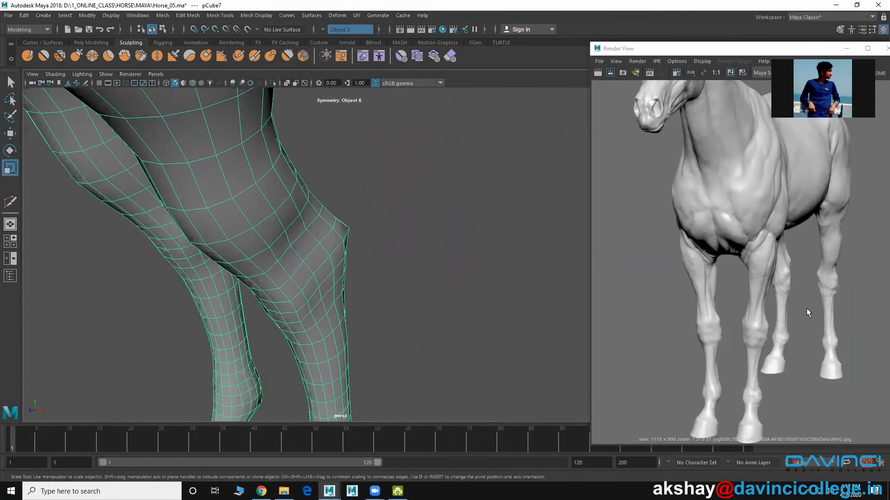
mouse_move(441, 328)
alt+mouse_down()
mouse_move(272, 304)
mouse_move(390, 332)
mouse_move(334, 293)
mouse_move(341, 296)
mouse_move(343, 216)
alt+mouse_up()
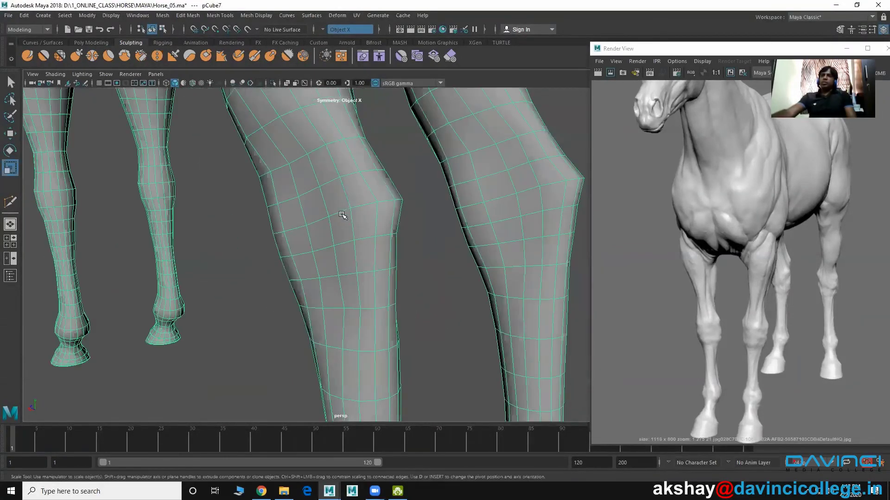
scroll(290, 248, down, 2)
scroll(224, 199, down, 2)
scroll(310, 353, down, 3)
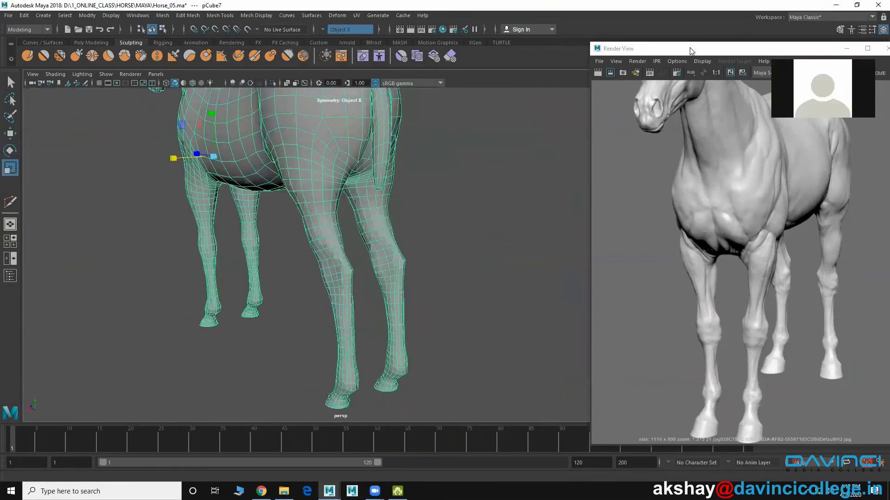
- Open 23.jpg from D:\1_ONLINE_CLASS\HORSE\REF\Sculpting_Ref in the Photos viewer
click(284, 491)
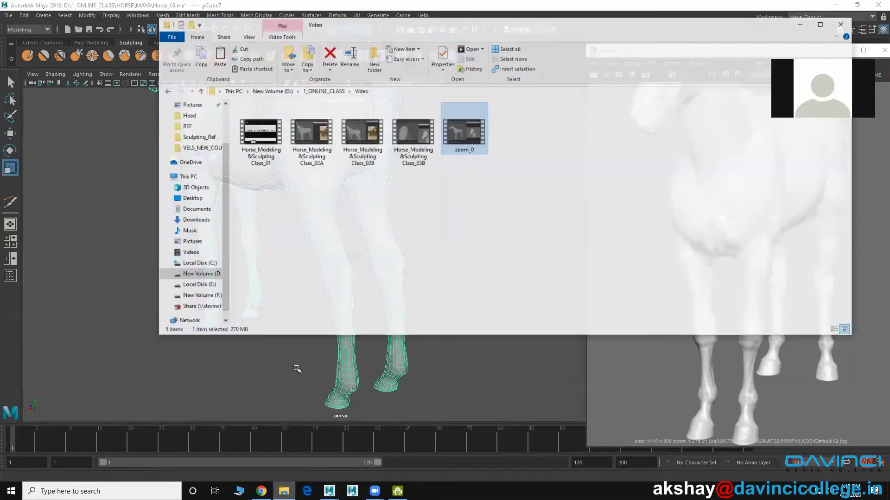
click(272, 76)
double_click(273, 105)
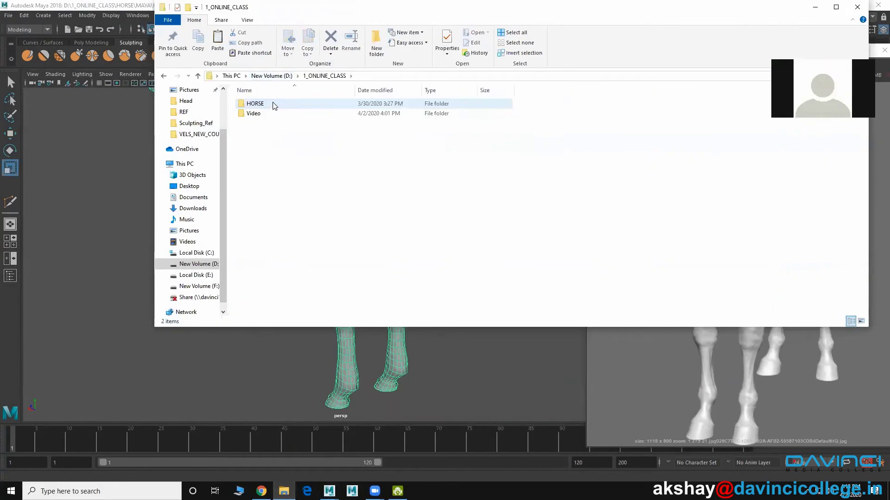
double_click(255, 106)
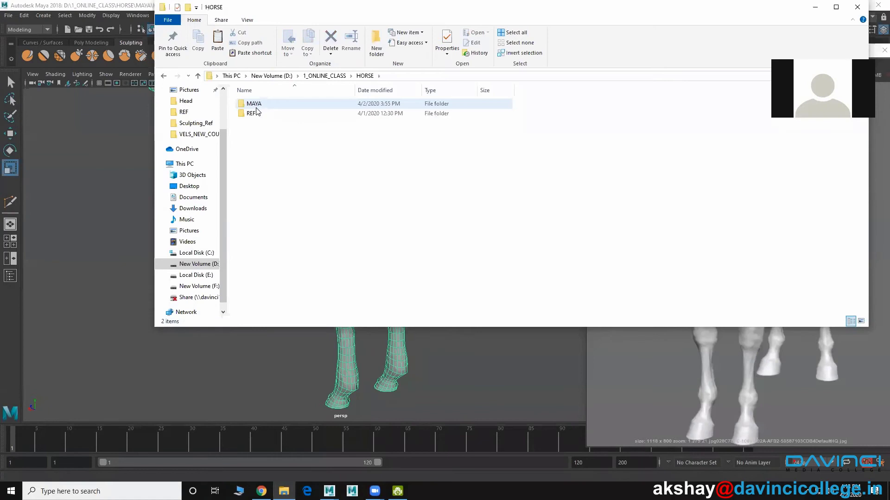
double_click(254, 113)
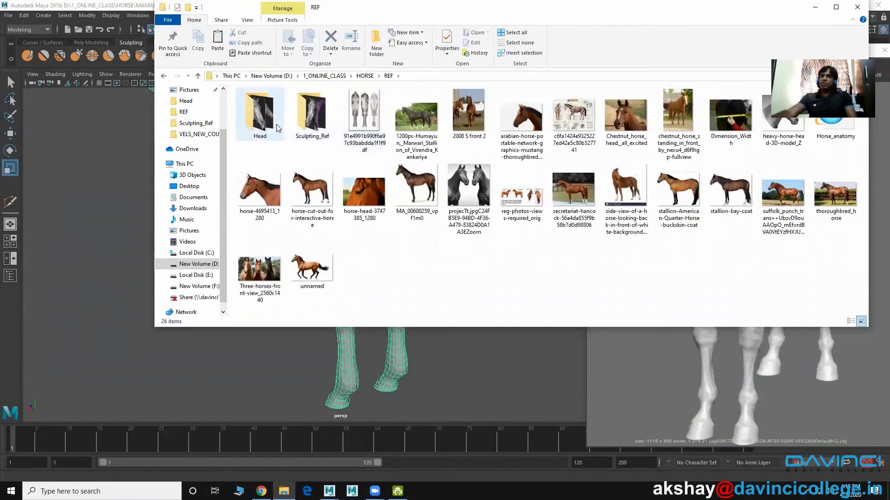
double_click(311, 114)
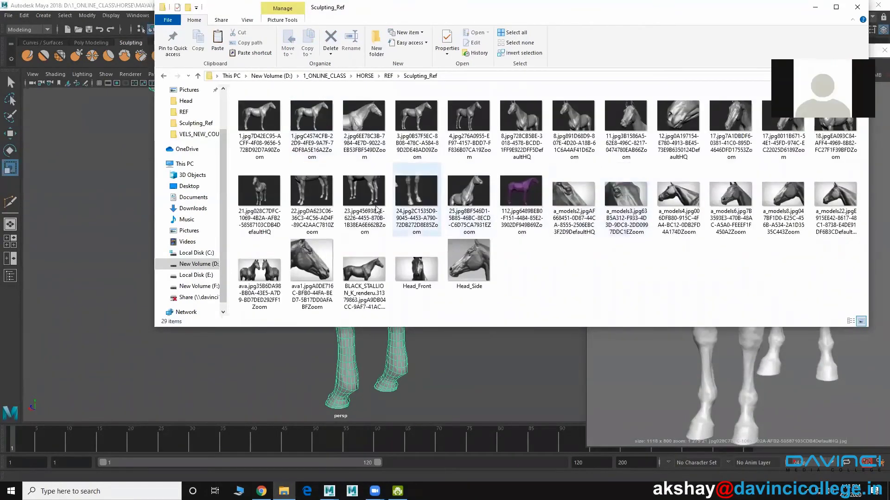
double_click(369, 196)
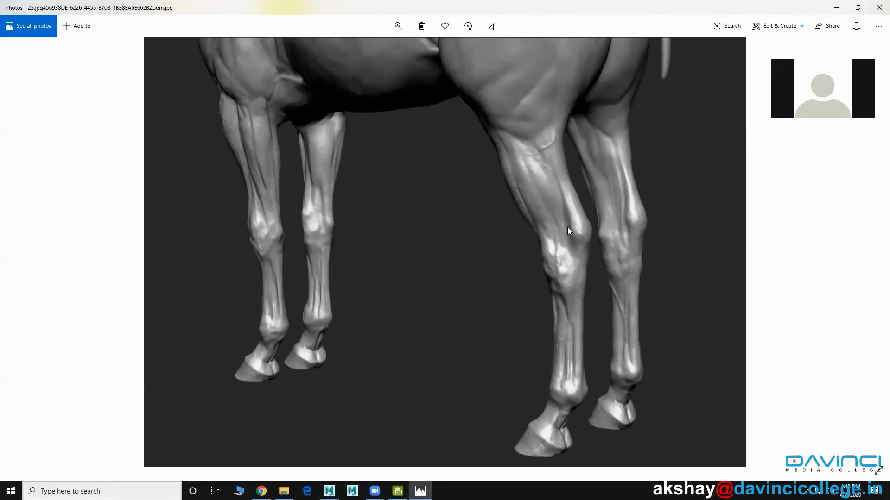
- Minimize the Photos viewer and File Explorer to return to Maya
click(838, 8)
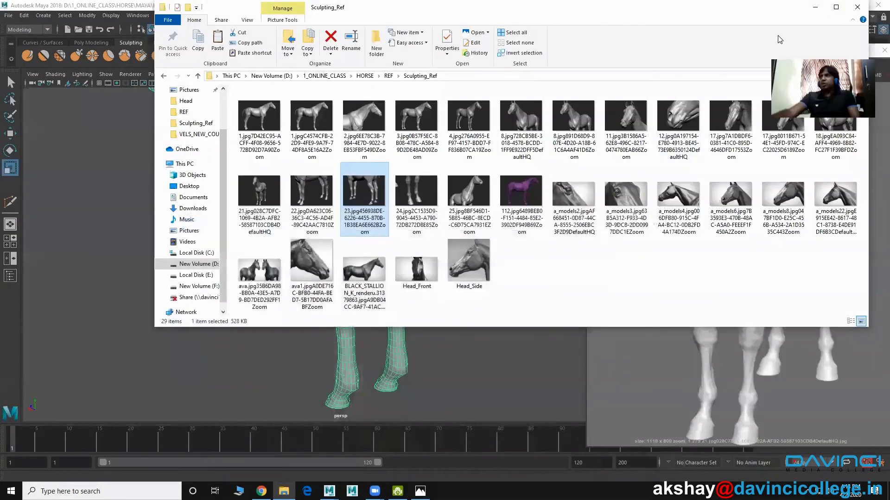
click(813, 10)
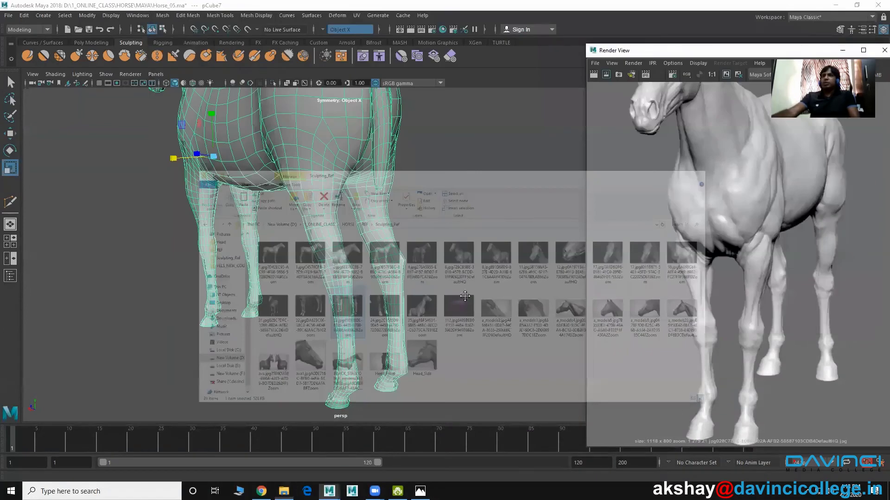
- Scale the lower vertices of both hind legs wider in X to about 1.164
mouse_move(398, 283)
alt+mouse_down()
mouse_move(472, 301)
mouse_move(433, 279)
mouse_move(477, 286)
mouse_move(334, 246)
mouse_move(407, 235)
mouse_move(437, 277)
mouse_move(386, 253)
mouse_move(366, 215)
alt+mouse_up()
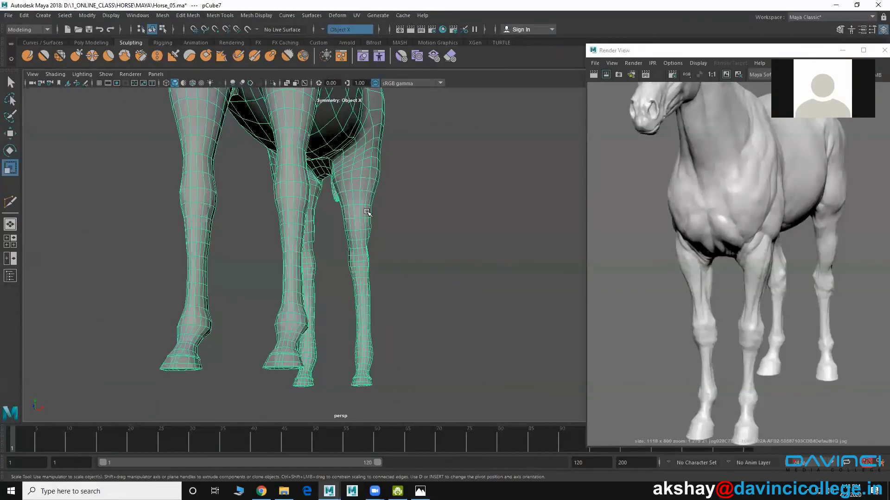
right_drag(367, 215, 319, 210)
mouse_move(343, 223)
alt+mouse_down()
mouse_move(339, 235)
mouse_move(342, 225)
mouse_move(428, 400)
alt+mouse_up()
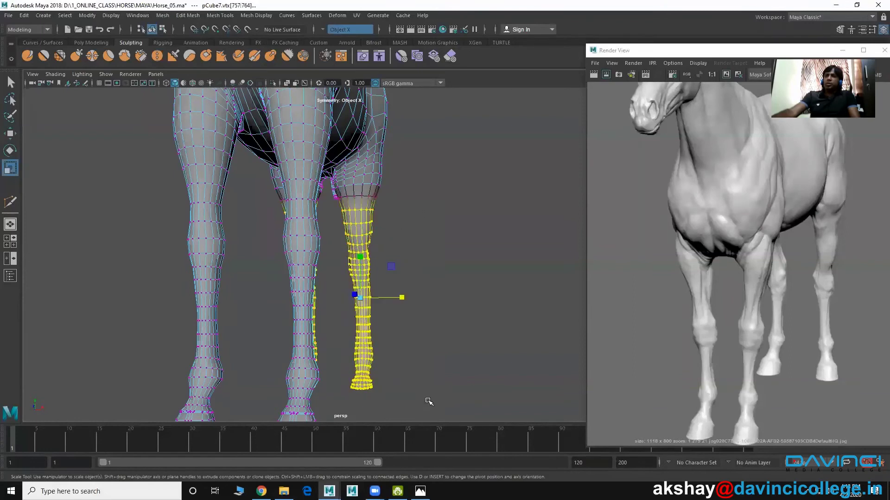
alt+drag(415, 327, 317, 332)
mouse_move(262, 349)
alt+mouse_down()
mouse_move(378, 338)
mouse_move(382, 310)
mouse_move(373, 295)
alt+mouse_up()
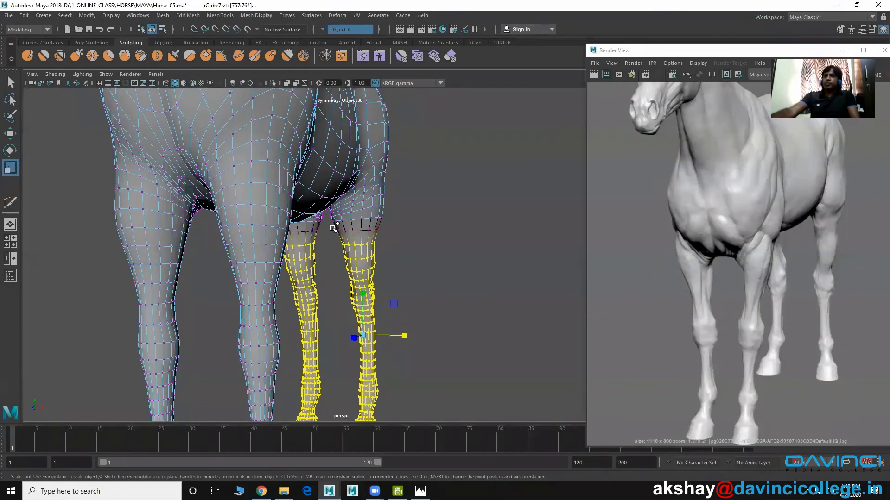
shift+drag(333, 228, 397, 238)
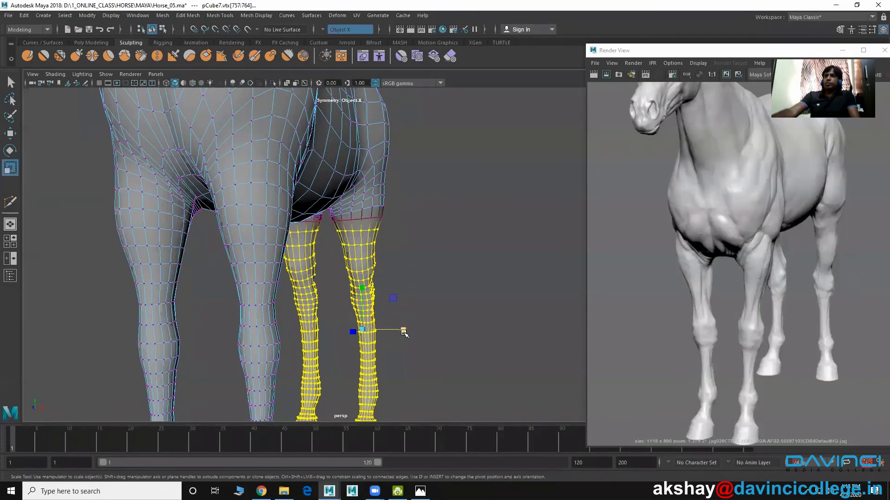
drag(403, 332, 410, 333)
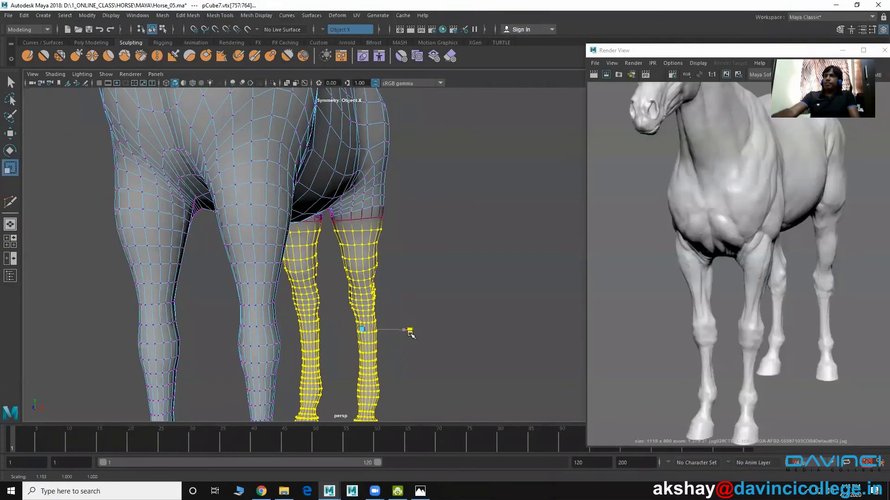
scroll(409, 333, down, 5)
mouse_move(397, 301)
alt+mouse_down()
mouse_move(354, 368)
mouse_move(388, 277)
alt+mouse_up()
scroll(388, 276, up, 5)
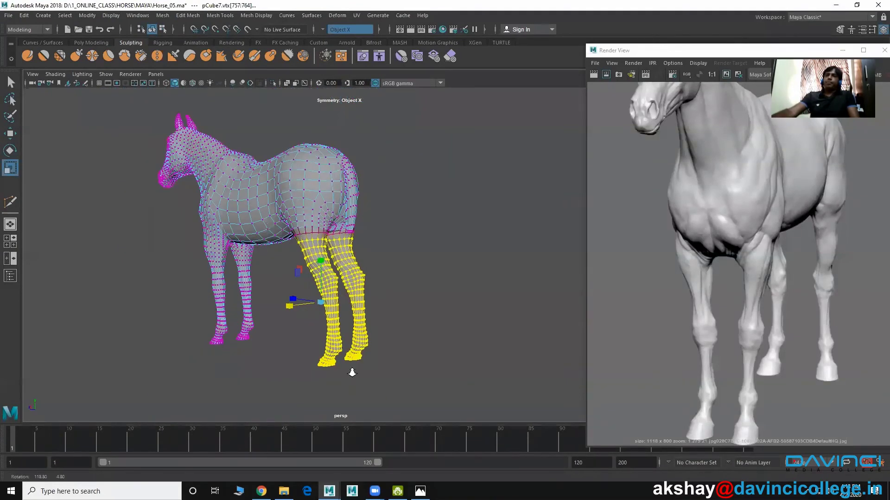
right_click(381, 281)
- Return to object mode, select the horse mesh and smooth the hind legs with the Relax brush
click(449, 212)
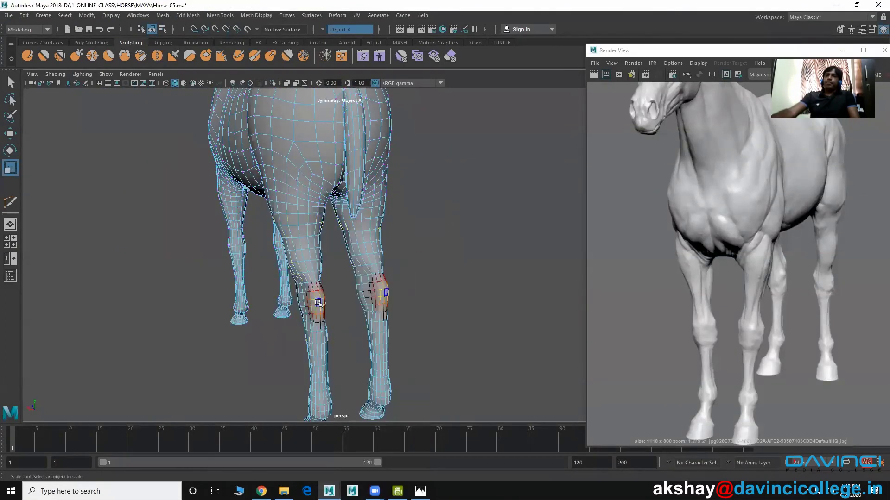
right_click(307, 237)
click(417, 203)
mouse_move(417, 203)
alt+mouse_down()
mouse_move(343, 290)
mouse_move(367, 302)
mouse_move(284, 307)
mouse_move(334, 319)
alt+mouse_up()
scroll(354, 294, up, 3)
click(354, 293)
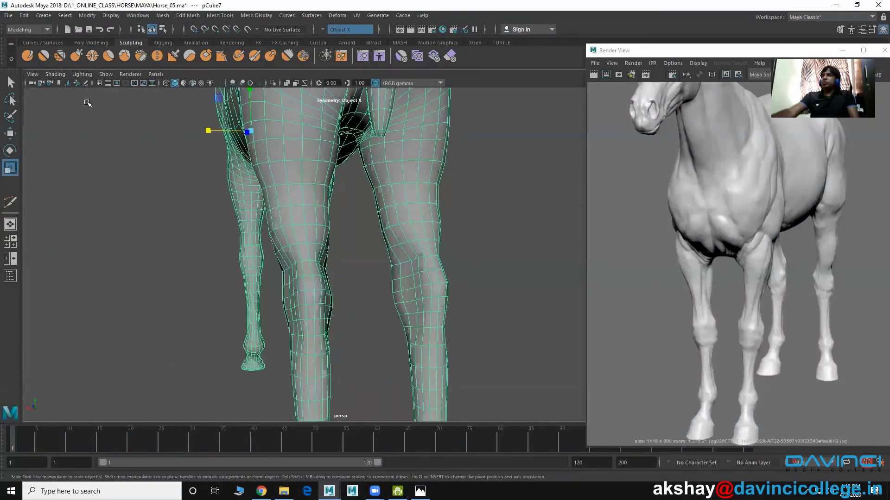
click(60, 56)
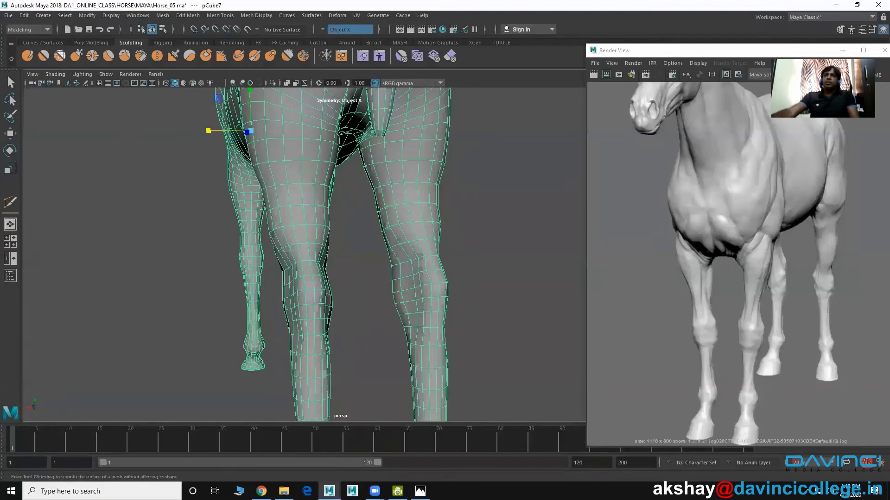
mouse_move(305, 294)
alt+mouse_down()
mouse_move(322, 294)
mouse_move(278, 334)
mouse_move(318, 314)
mouse_move(361, 318)
mouse_move(344, 305)
mouse_move(352, 297)
mouse_move(425, 294)
mouse_move(377, 301)
alt+mouse_up()
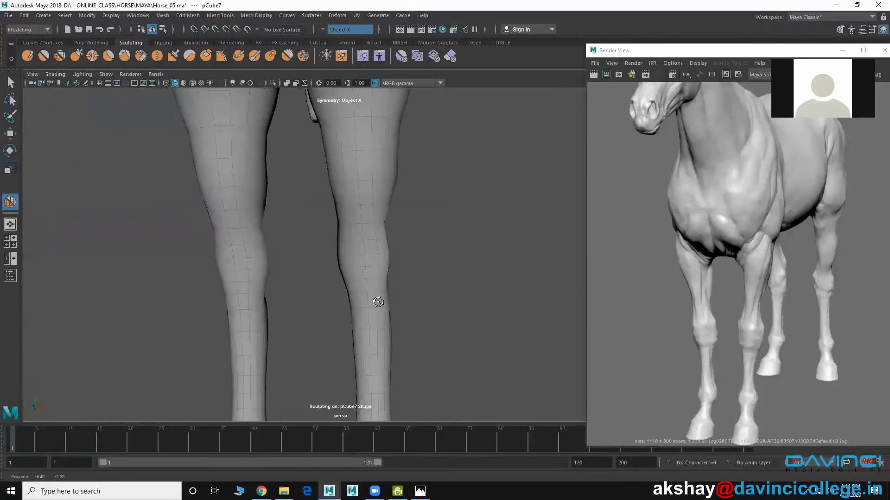
- With the Move tool active, zoom in to a front view of the two front lower legs
click(12, 139)
click(441, 275)
alt+drag(477, 328, 265, 342)
click(352, 346)
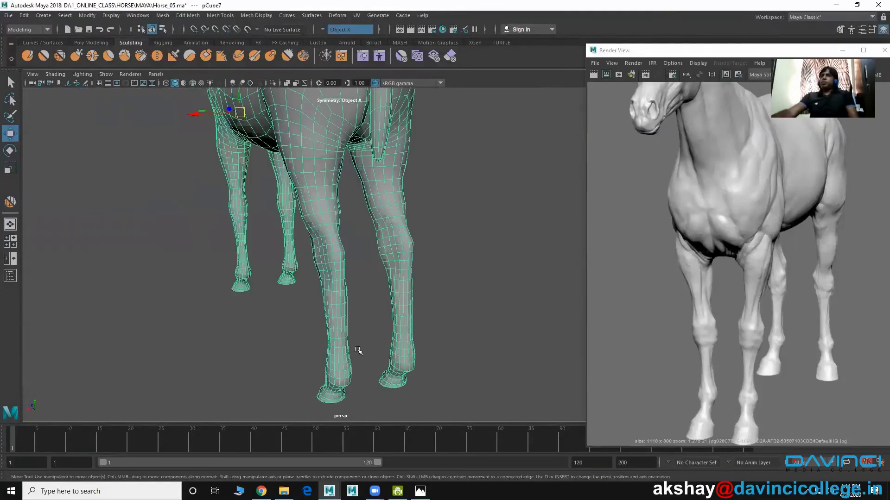
alt+middle_drag(358, 351, 347, 312)
alt+right_drag(347, 311, 416, 350)
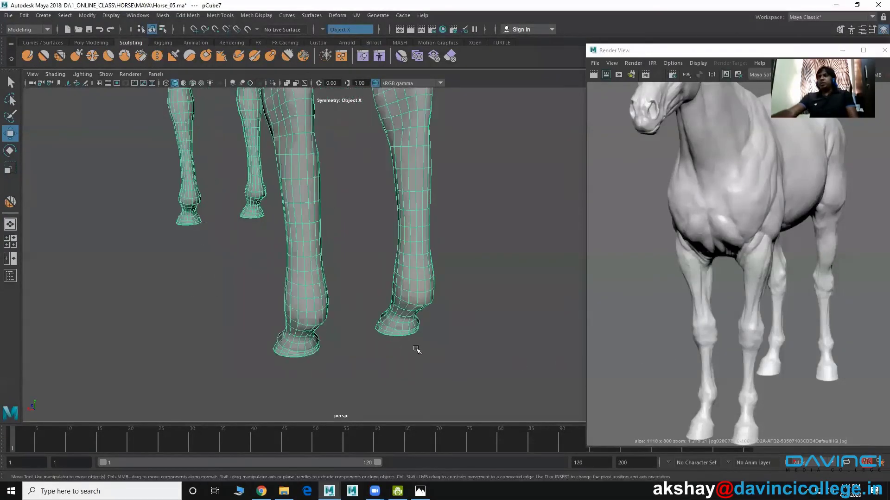
mouse_move(416, 350)
alt+mouse_down()
mouse_move(490, 334)
mouse_move(592, 341)
mouse_move(389, 373)
mouse_move(405, 348)
mouse_move(393, 299)
alt+mouse_up()
right_drag(393, 298, 389, 218)
- Soft-select the ankle and pastern edge loops and scale them narrower in X to about 0.845
click(393, 314)
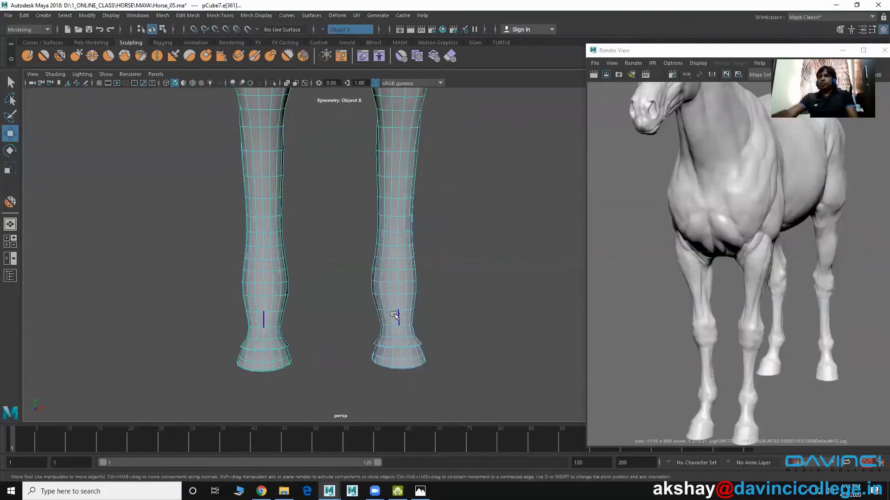
double_click(387, 310)
key(b)
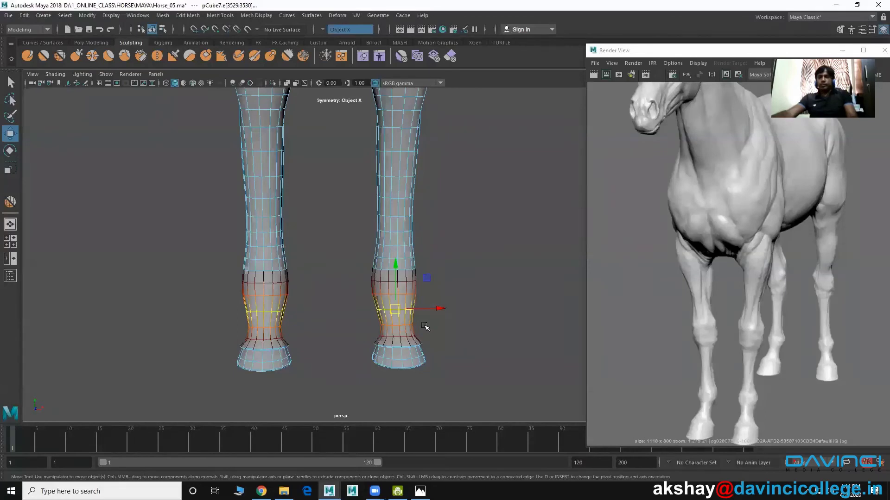
drag(457, 330, 430, 315)
key(r)
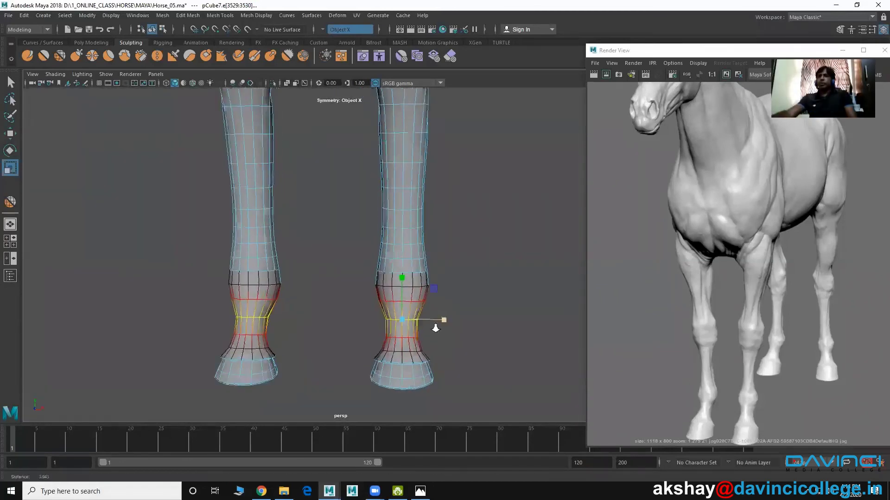
alt+right_drag(437, 312, 404, 278)
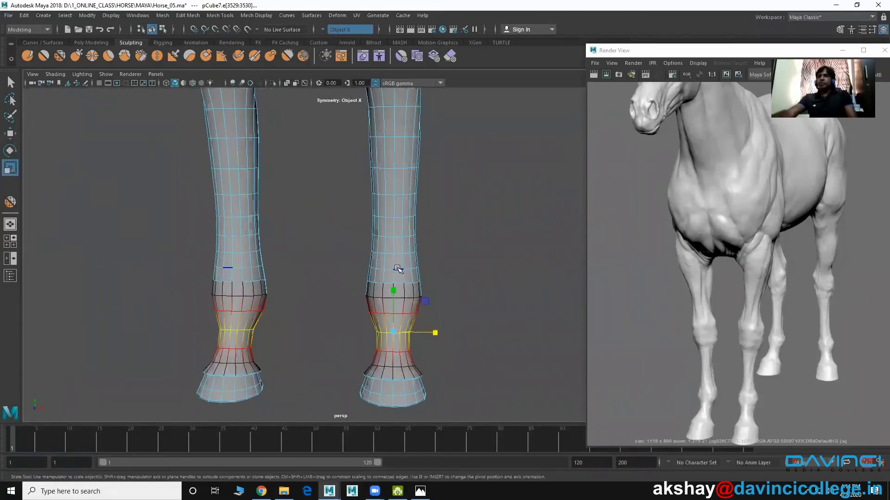
double_click(398, 269)
drag(440, 267, 435, 268)
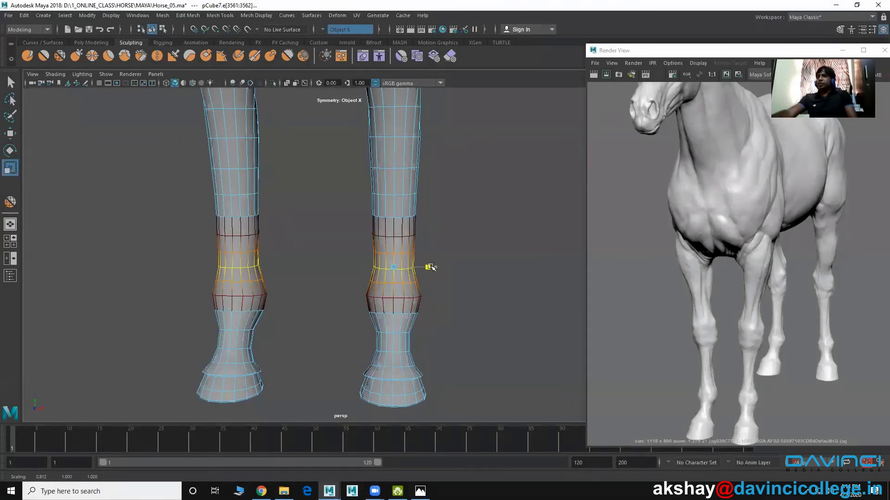
- Narrow the cannon loops up the leg to about 0.900, 0.877 and 0.866 in X
alt+drag(399, 319, 403, 329)
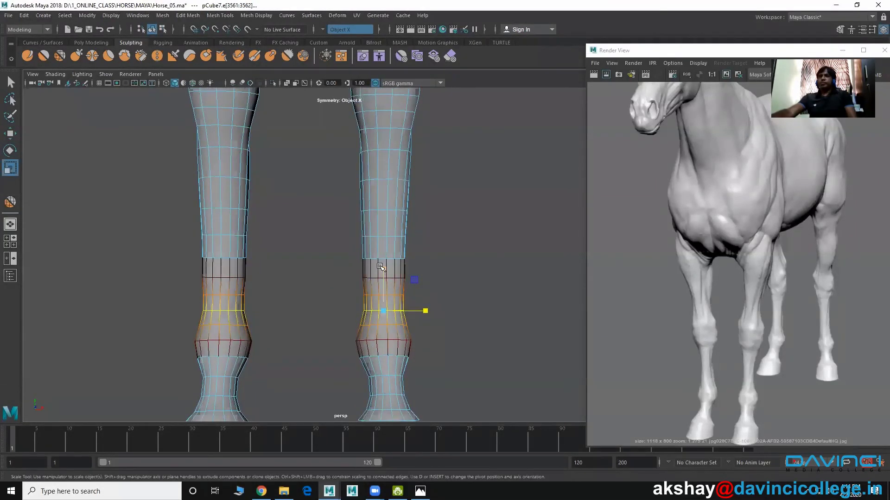
double_click(380, 259)
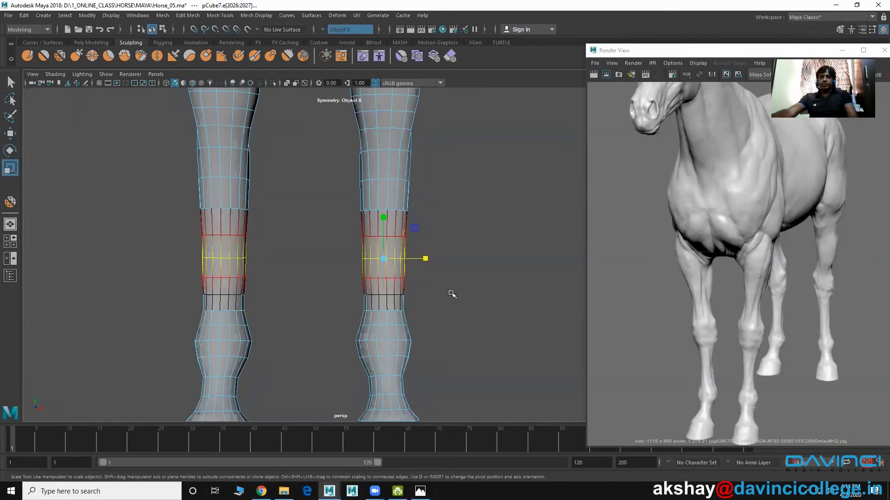
drag(451, 295, 456, 304)
drag(425, 259, 422, 259)
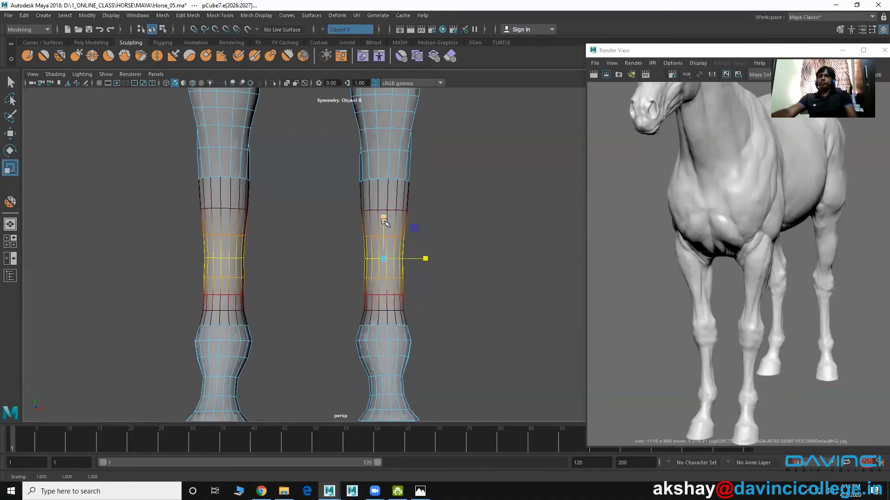
double_click(382, 209)
drag(425, 212, 421, 212)
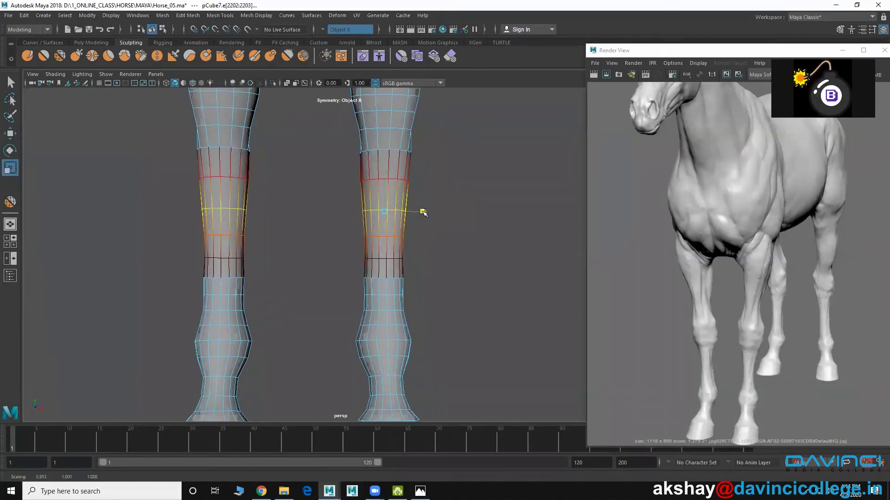
double_click(382, 147)
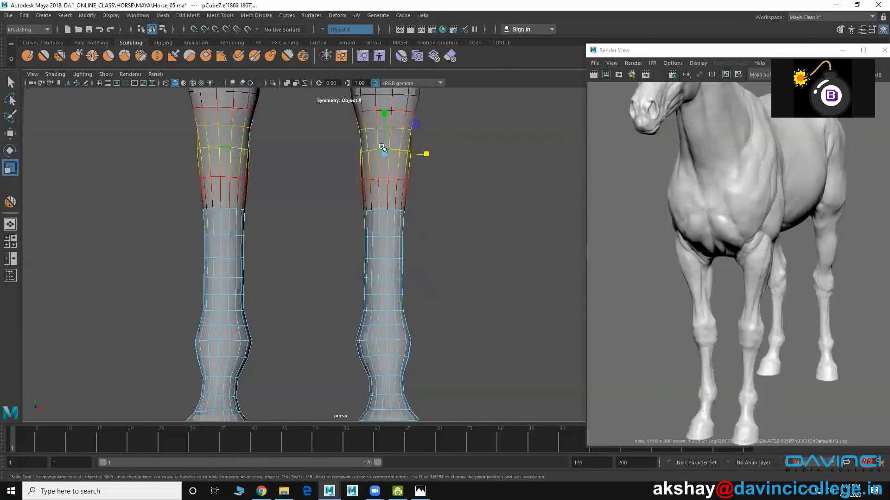
drag(428, 157, 423, 157)
scroll(424, 157, down, 5)
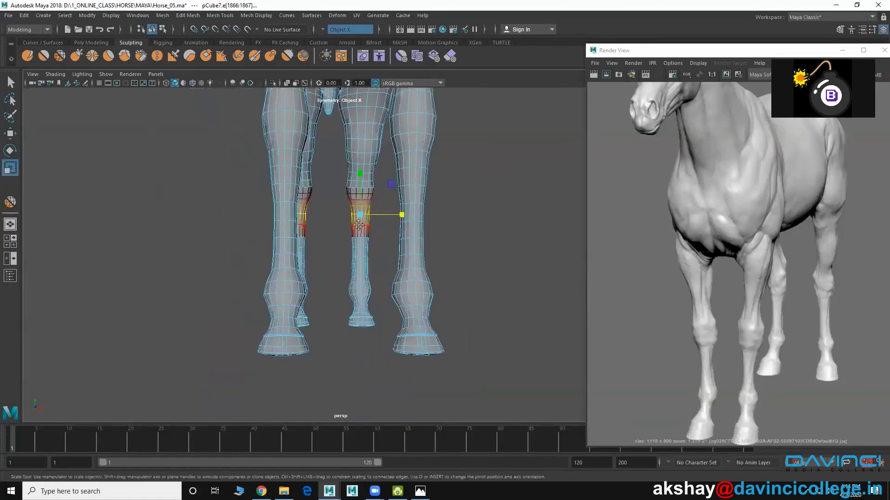
alt+drag(417, 223, 327, 205)
right_drag(330, 204, 406, 161)
- Return to object mode and tumble around the horse, checking side, rear and front three-quarter views against the reference
mouse_move(406, 161)
alt+mouse_down()
mouse_move(294, 252)
mouse_move(339, 276)
alt+mouse_up()
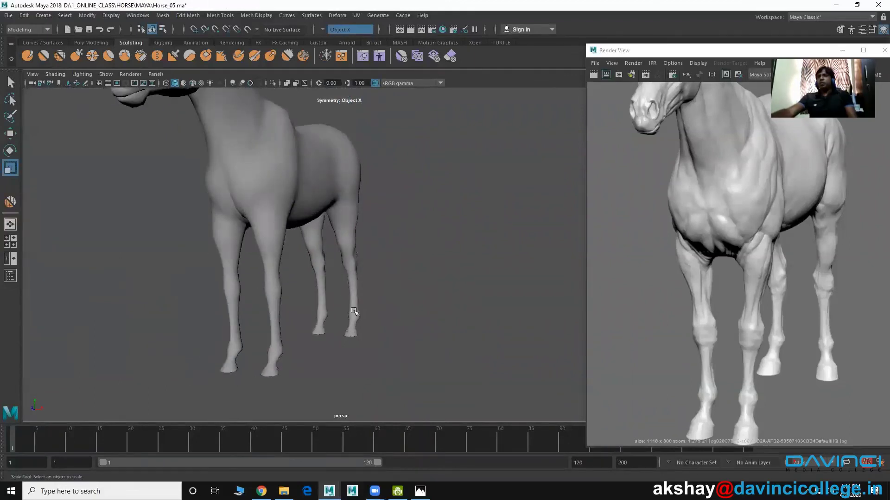
mouse_move(334, 314)
alt+mouse_down()
mouse_move(348, 322)
mouse_move(333, 258)
mouse_move(341, 304)
alt+mouse_up()
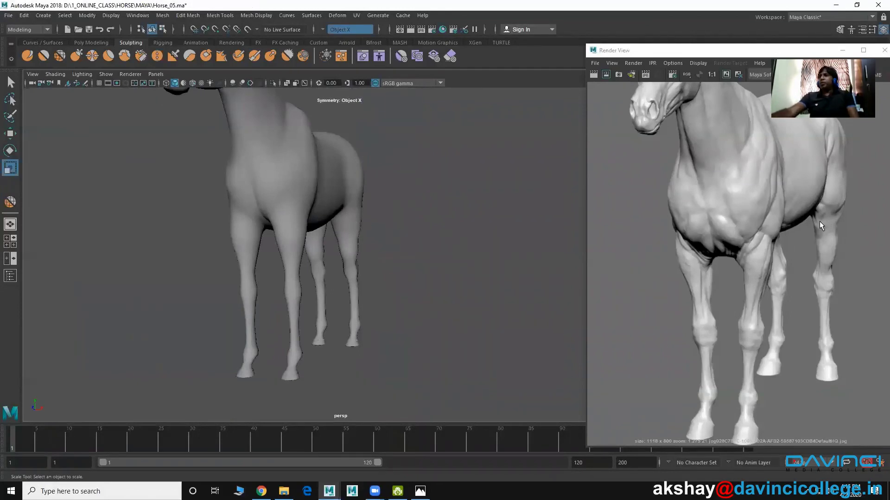
mouse_move(368, 233)
alt+mouse_down()
mouse_move(273, 276)
mouse_move(204, 276)
mouse_move(249, 273)
alt+mouse_up()
alt+right_drag(249, 273, 354, 258)
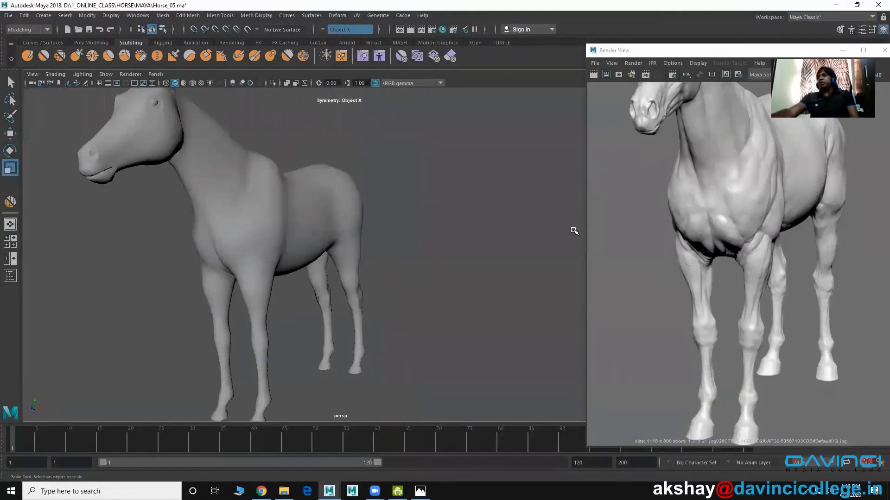
mouse_move(273, 228)
alt+mouse_down()
mouse_move(302, 248)
mouse_move(242, 264)
mouse_move(199, 236)
mouse_move(206, 232)
alt+mouse_up()
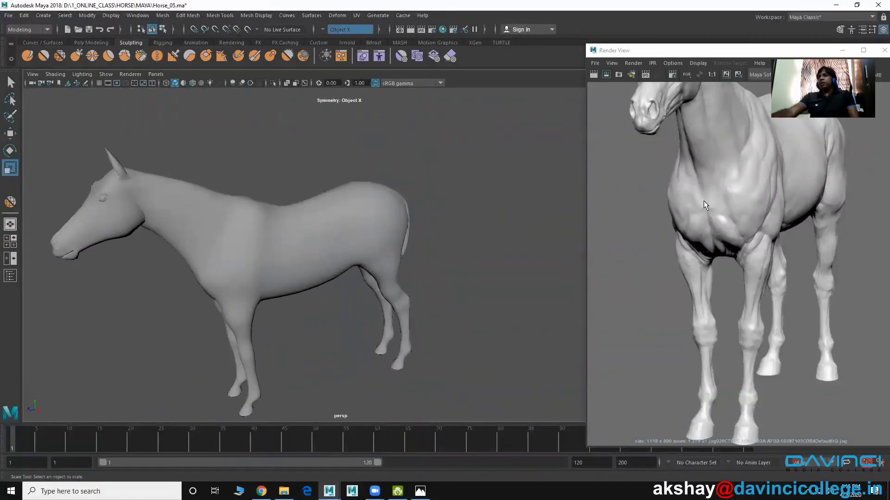
mouse_move(311, 255)
alt+mouse_down()
mouse_move(229, 274)
mouse_move(258, 248)
mouse_move(357, 253)
mouse_move(258, 248)
mouse_move(231, 257)
mouse_move(286, 310)
mouse_move(276, 318)
alt+mouse_up()
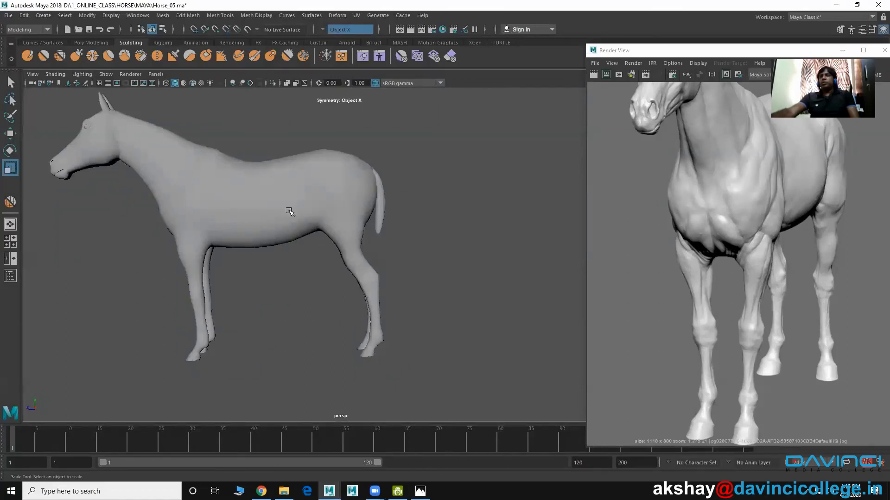
mouse_move(290, 212)
alt+mouse_down()
mouse_move(288, 249)
mouse_move(273, 274)
mouse_move(251, 285)
mouse_move(258, 304)
mouse_move(318, 272)
mouse_move(332, 280)
mouse_move(293, 290)
mouse_move(329, 290)
mouse_move(329, 308)
mouse_move(360, 323)
mouse_move(347, 304)
alt+mouse_up()
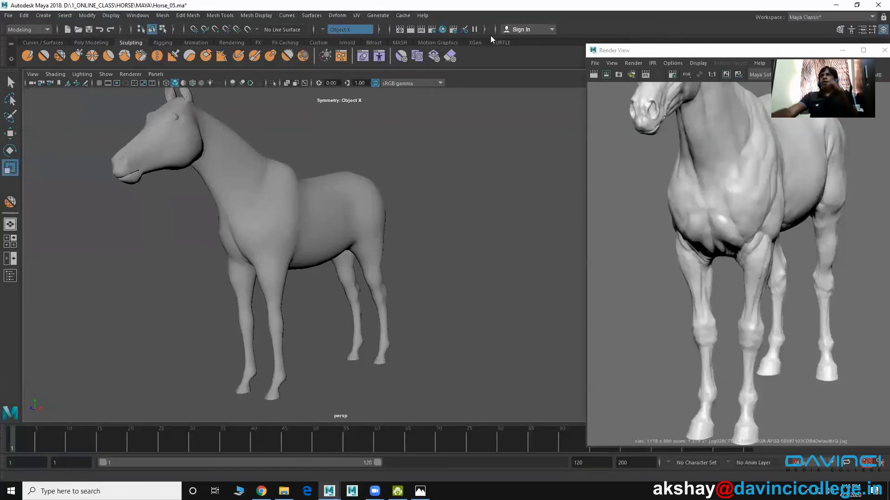